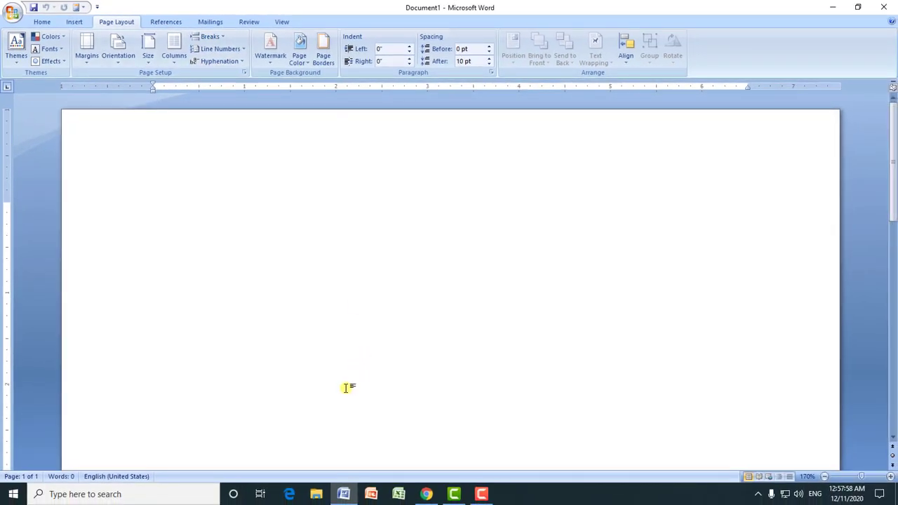
- Fill the document with sample paragraphs using =rand(), and add the heading "MS Word" followed by an empty line above them
left_click(426, 495)
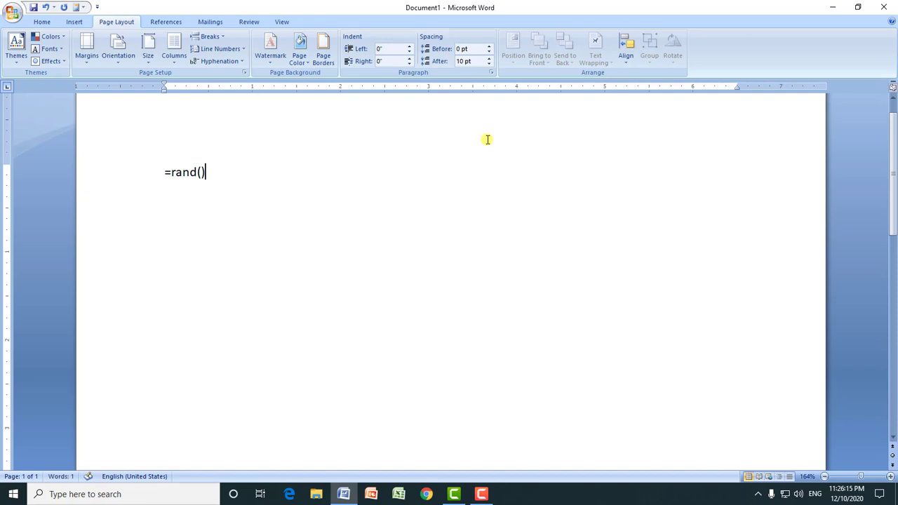
key("Return")
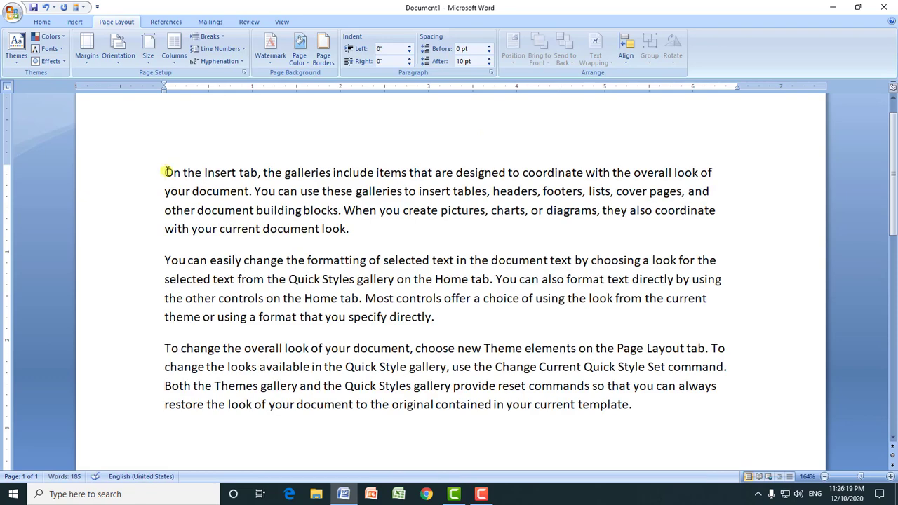
type("M")
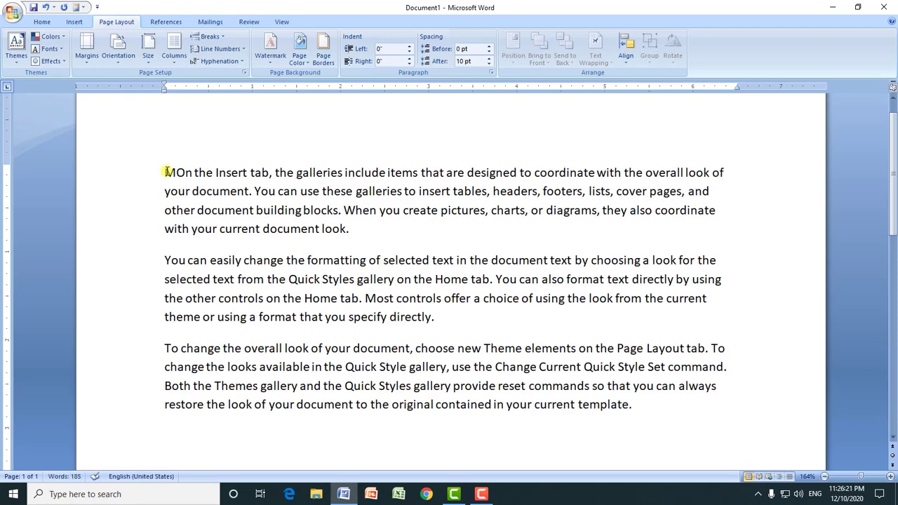
type("S Word")
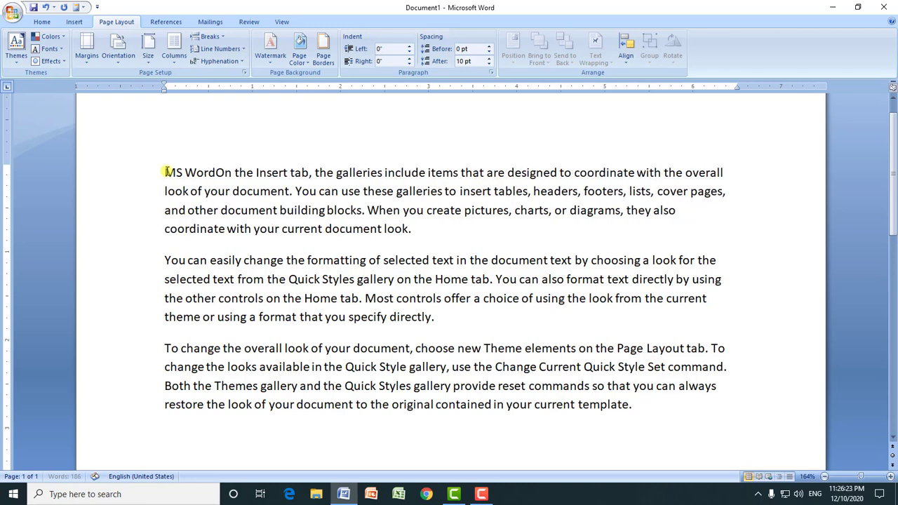
key("Return")
key("Return")
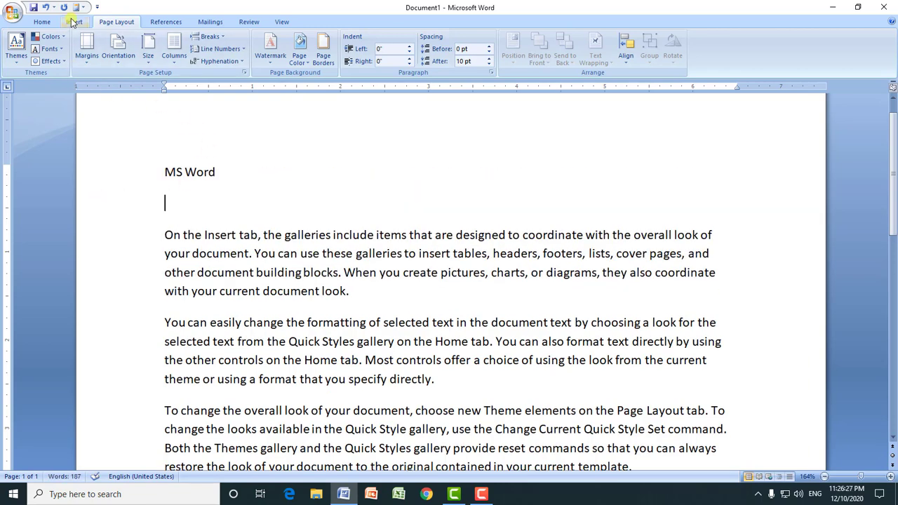
- Draw a rectangle about 6.34" wide and 0.37" high between the heading and the first paragraph
left_click(73, 22)
left_click(169, 61)
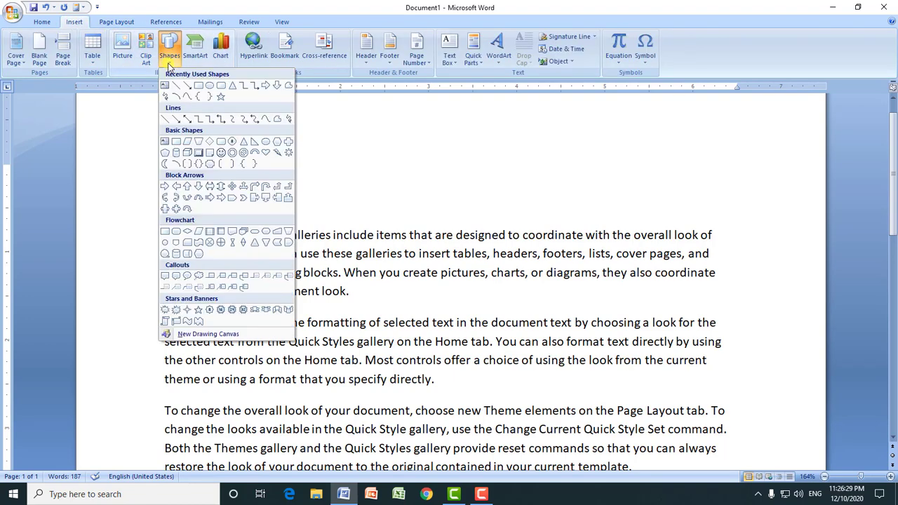
left_click(199, 87)
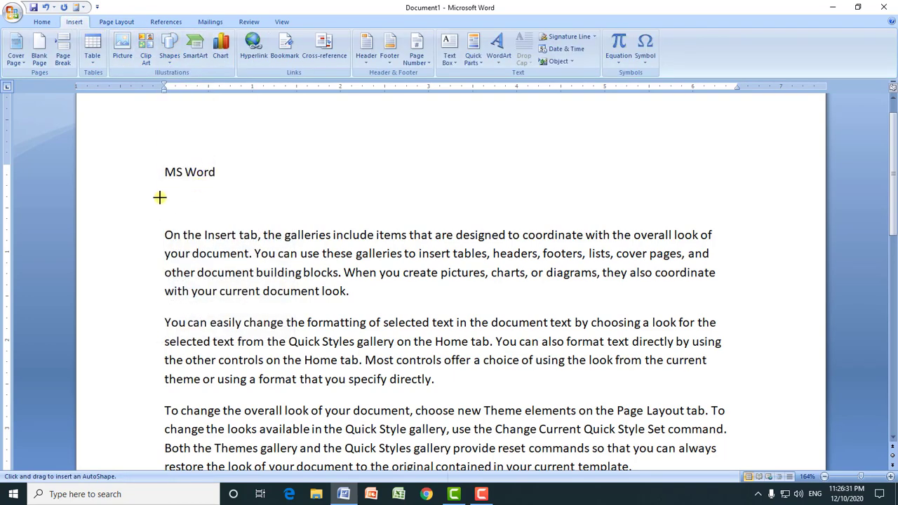
left_click_drag(166, 188, 724, 220)
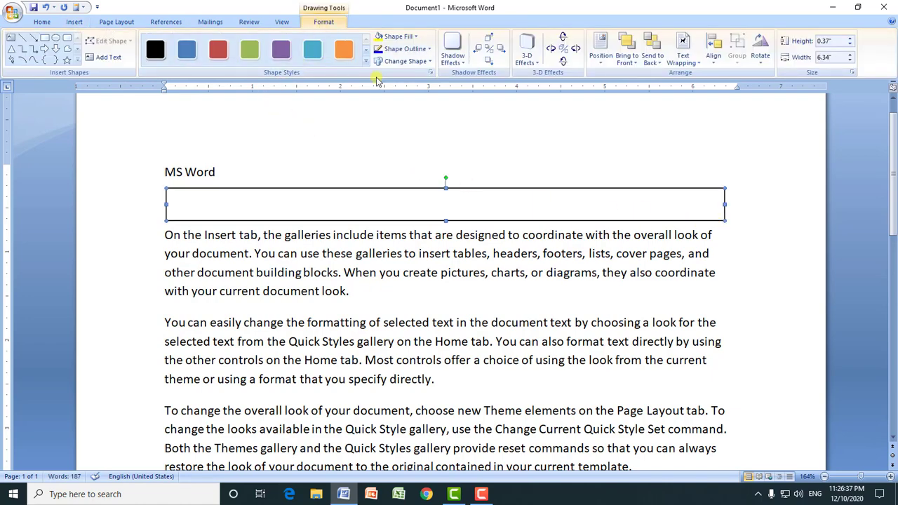
- Apply the red shape style to the rectangle and deselect it
left_click(219, 50)
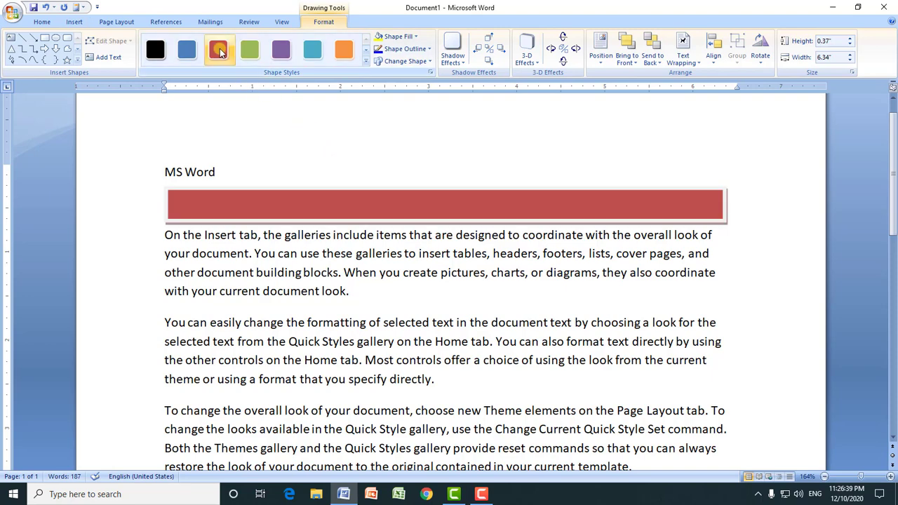
left_click(219, 51)
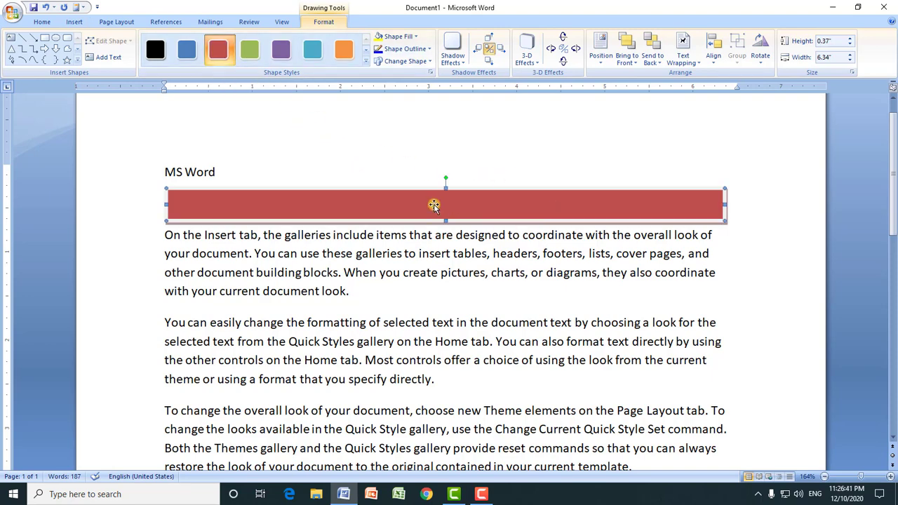
left_click(270, 259)
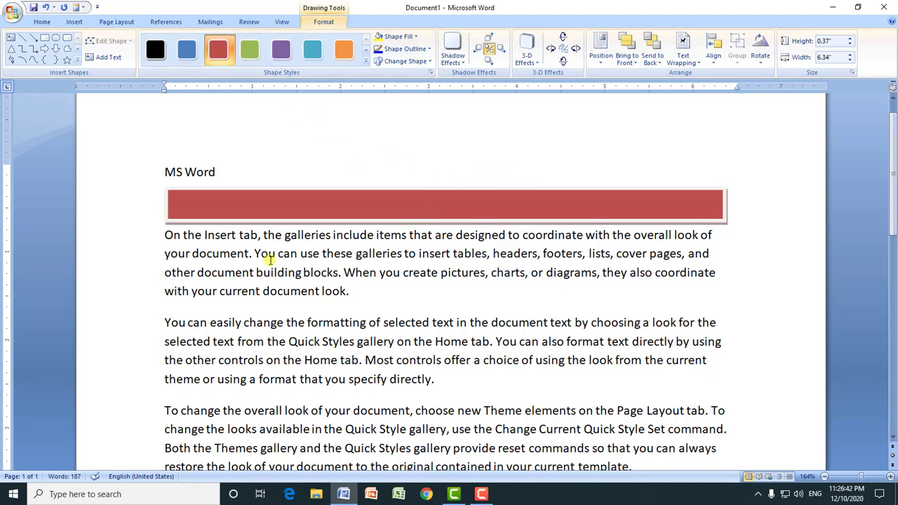
- Apply the Verve theme to the document
left_click(116, 22)
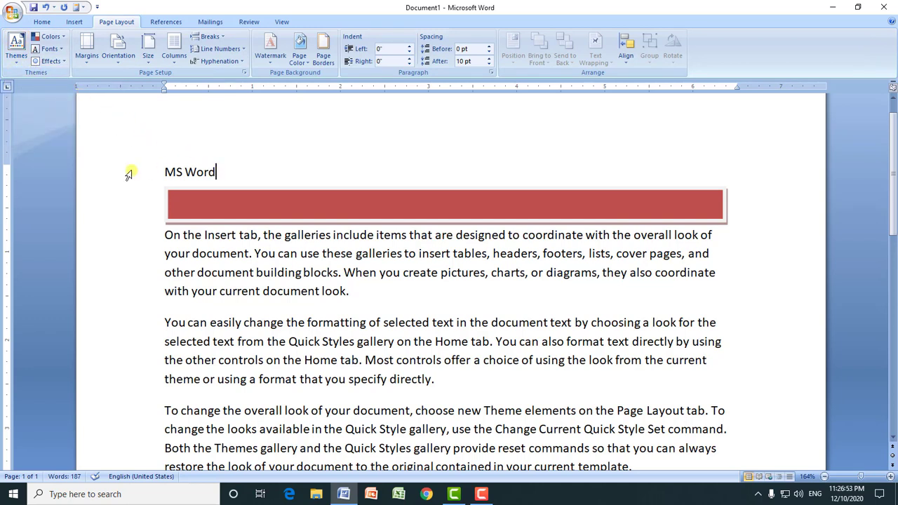
left_click(15, 55)
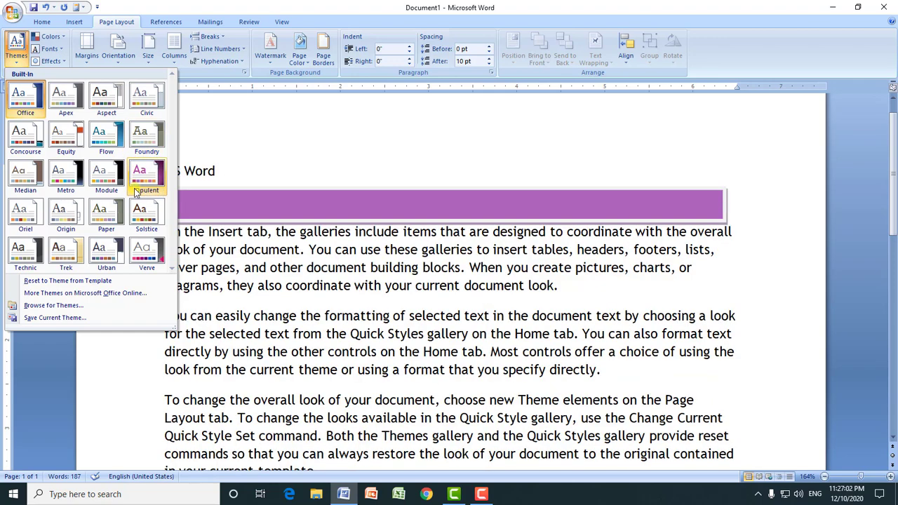
left_click(135, 265)
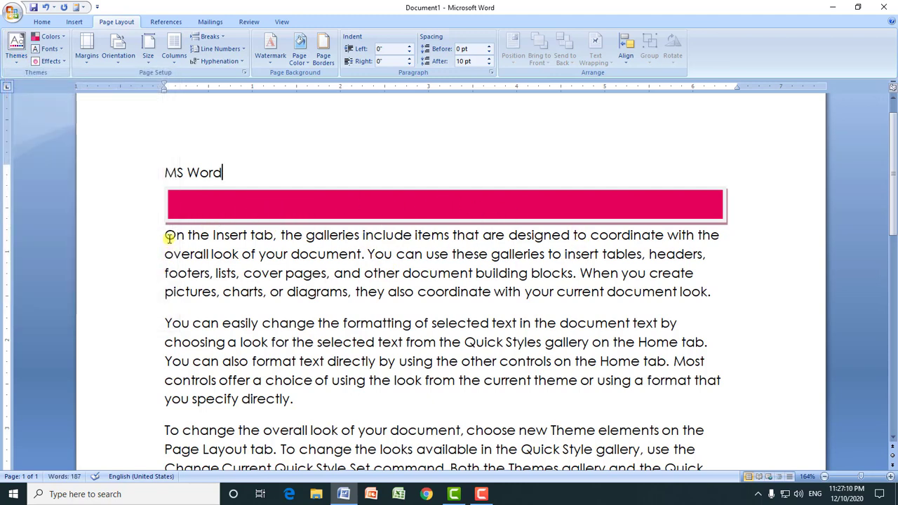
- Apply the Flow theme to the document and switch its theme colors to Solstice
mouse_move(168, 235)
left_mouse_down()
mouse_move(335, 274)
mouse_move(482, 293)
mouse_move(641, 344)
mouse_move(661, 455)
mouse_move(649, 463)
mouse_move(638, 259)
mouse_move(607, 184)
mouse_move(230, 153)
mouse_move(567, 271)
mouse_move(558, 287)
left_mouse_up()
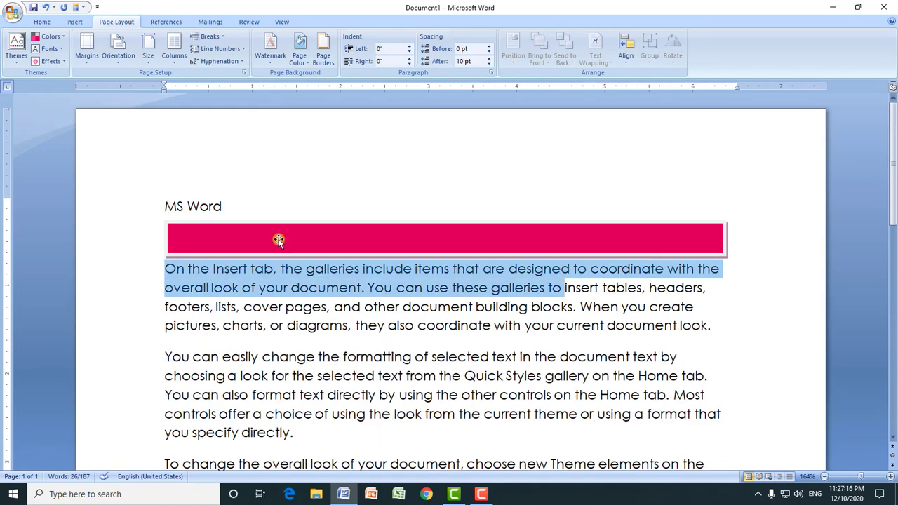
left_click(278, 239)
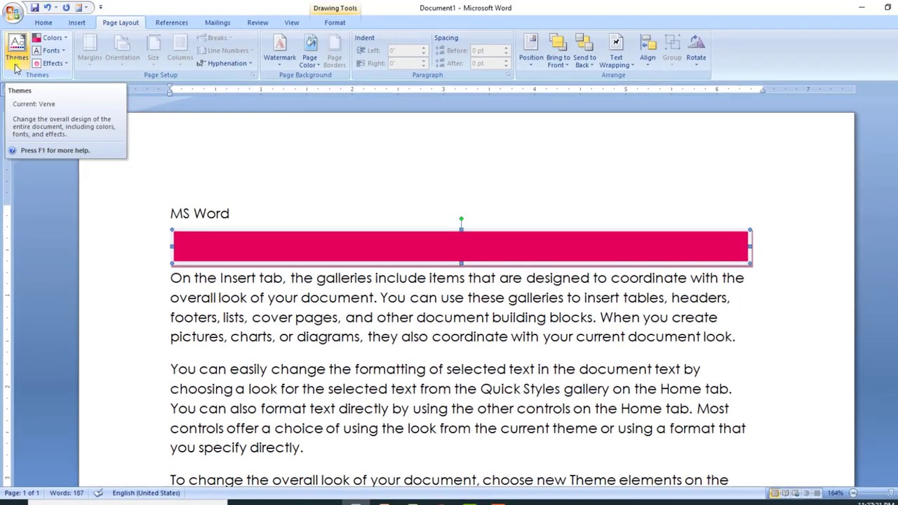
left_click(15, 65)
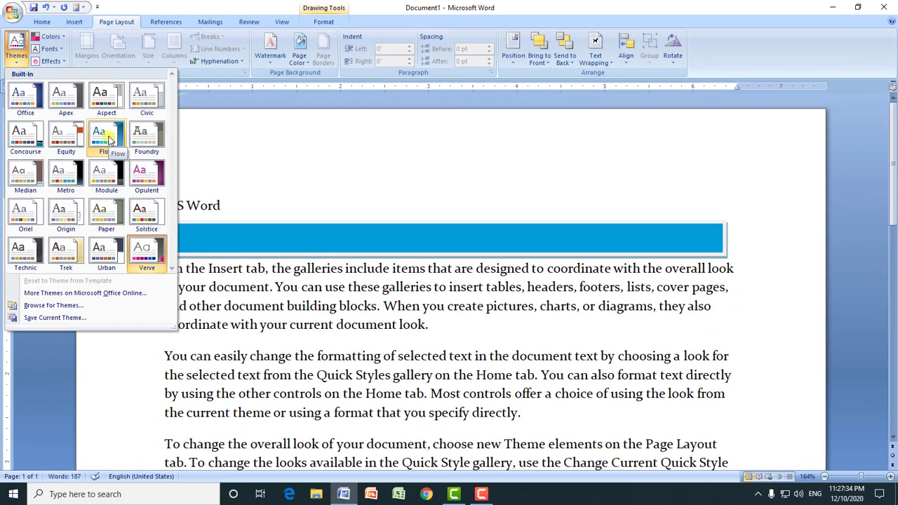
left_click(152, 200)
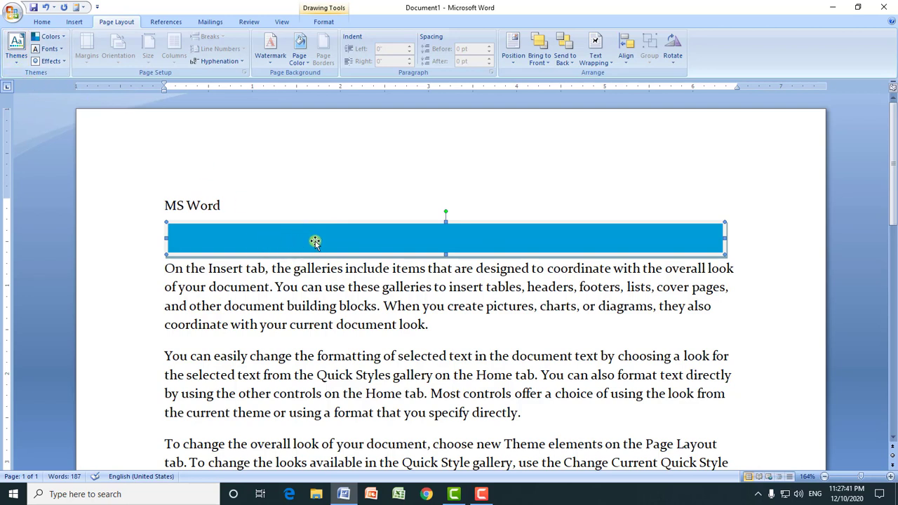
left_click(63, 37)
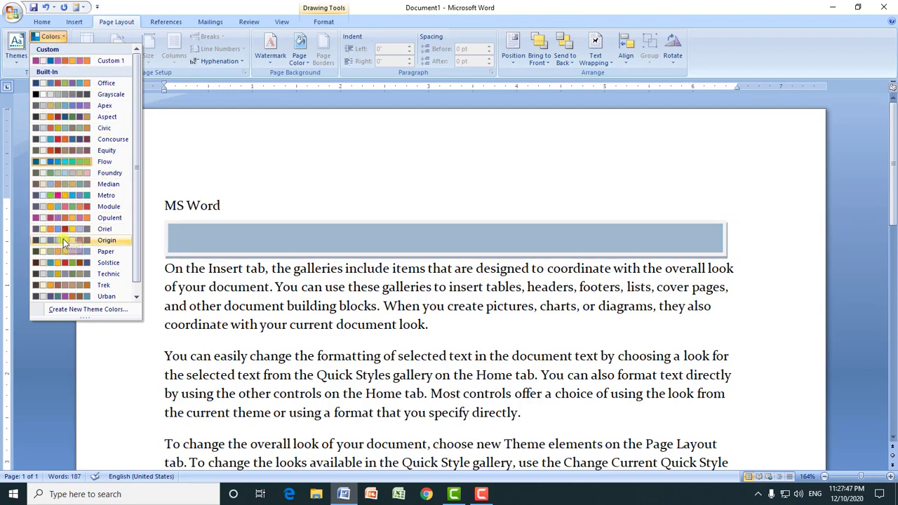
left_click(63, 267)
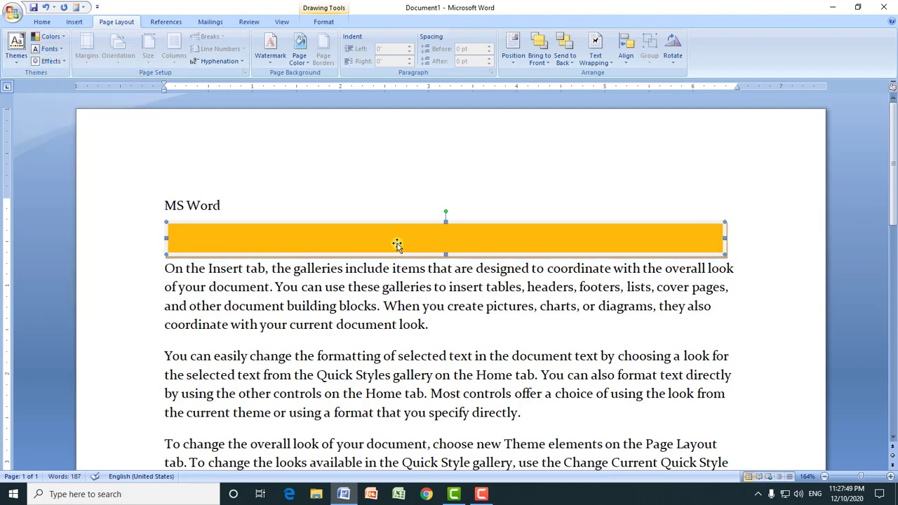
- Try the Opulent theme effects and switch the effects to Trek
left_click(51, 61)
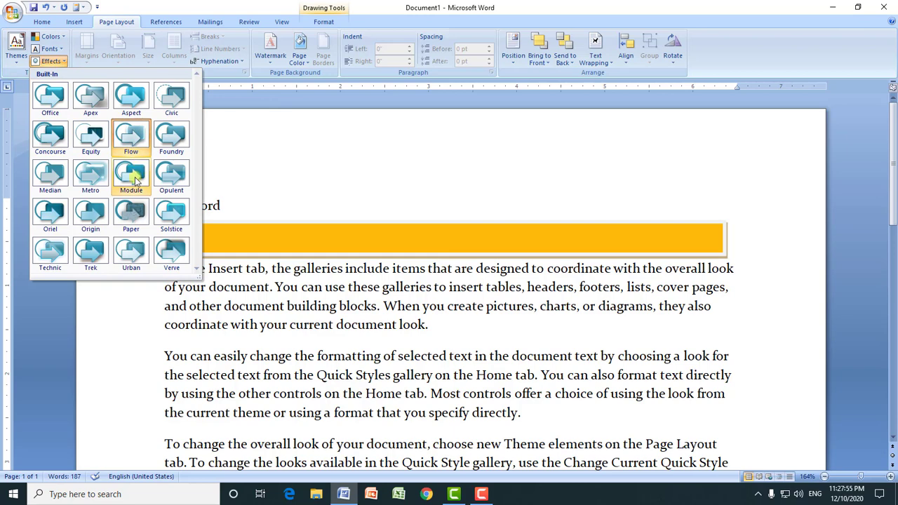
left_click(176, 181)
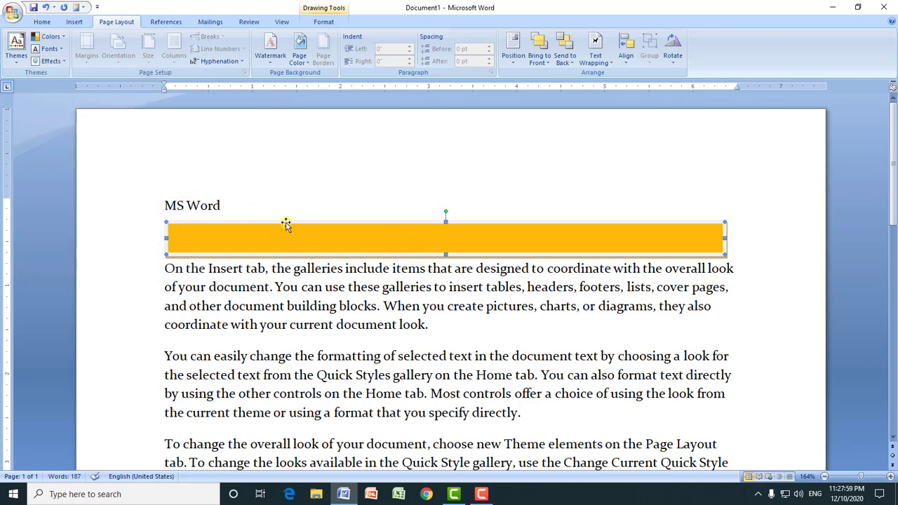
left_click(50, 61)
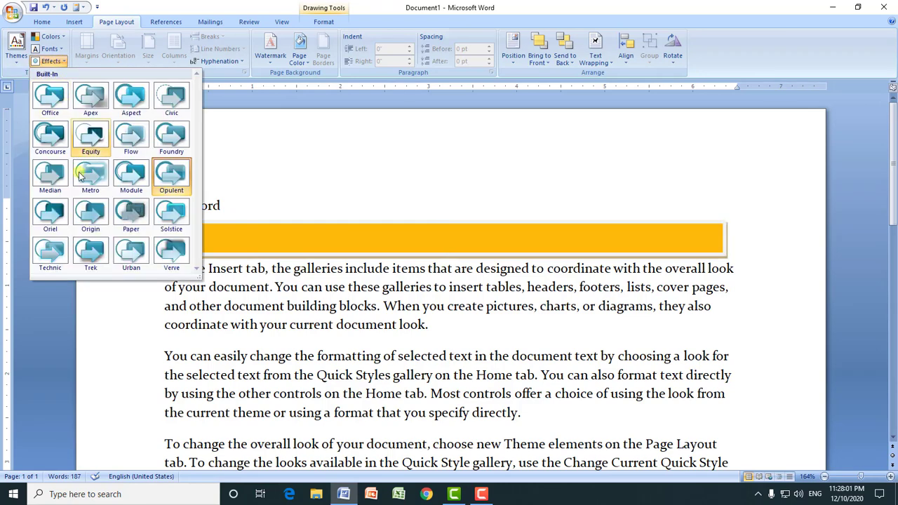
left_click(91, 255)
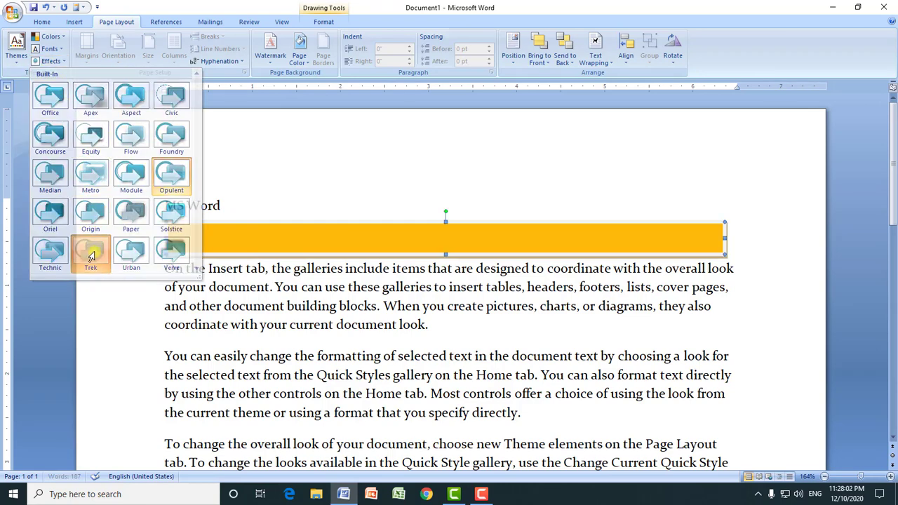
left_click(390, 285)
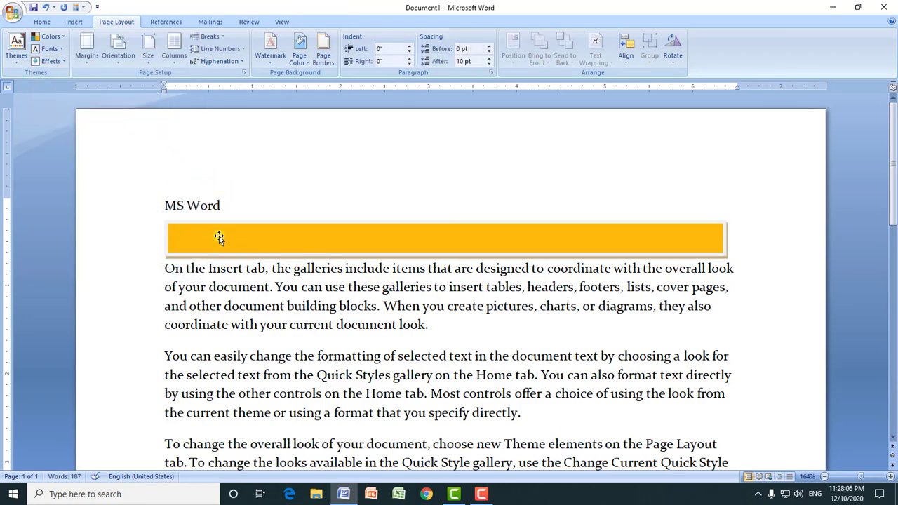
- Set a custom top margin of 2" for the whole document
left_click(86, 56)
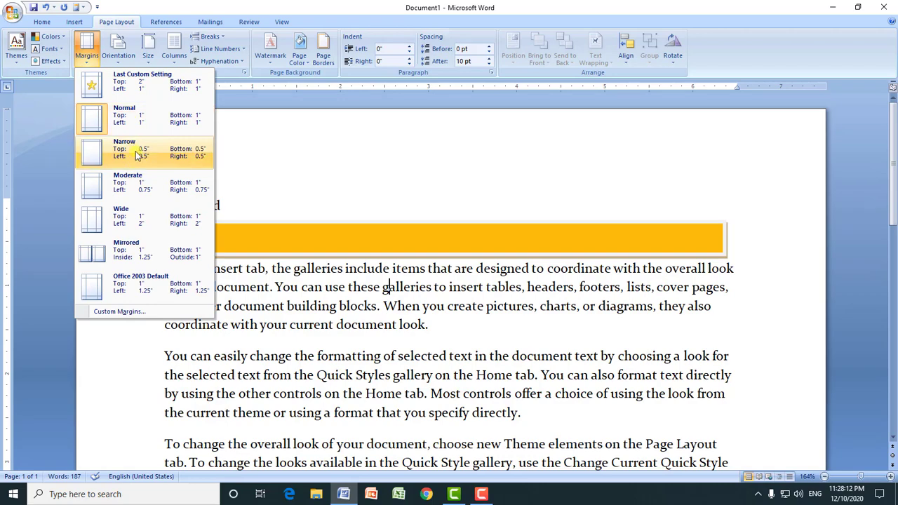
left_click(118, 312)
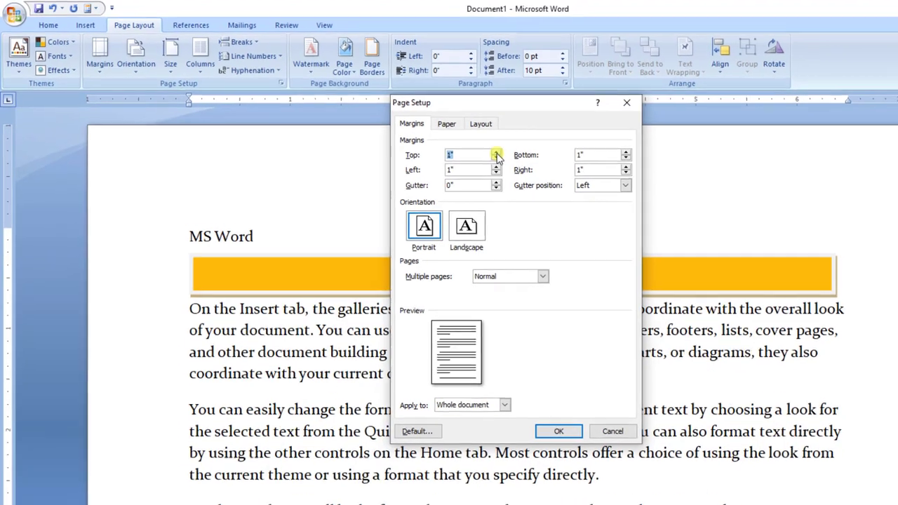
left_click(496, 152)
left_click(496, 152)
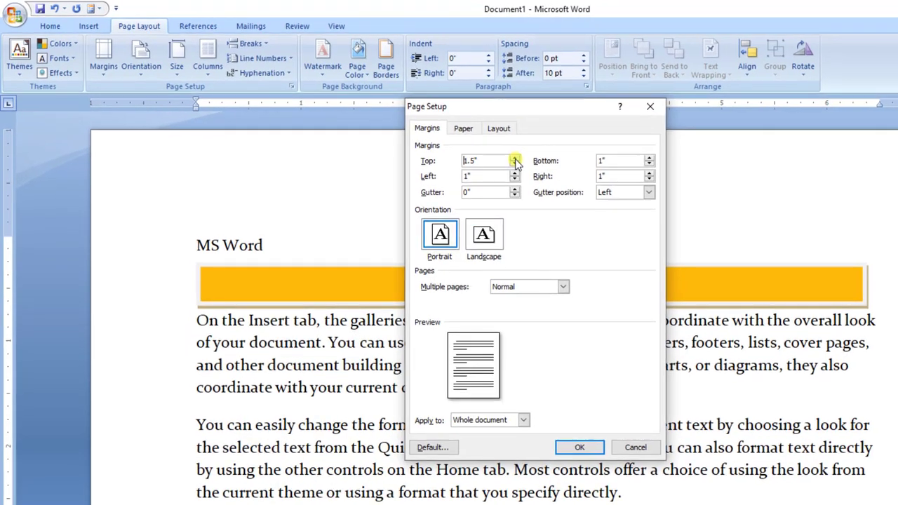
left_click(496, 153)
left_click(496, 153)
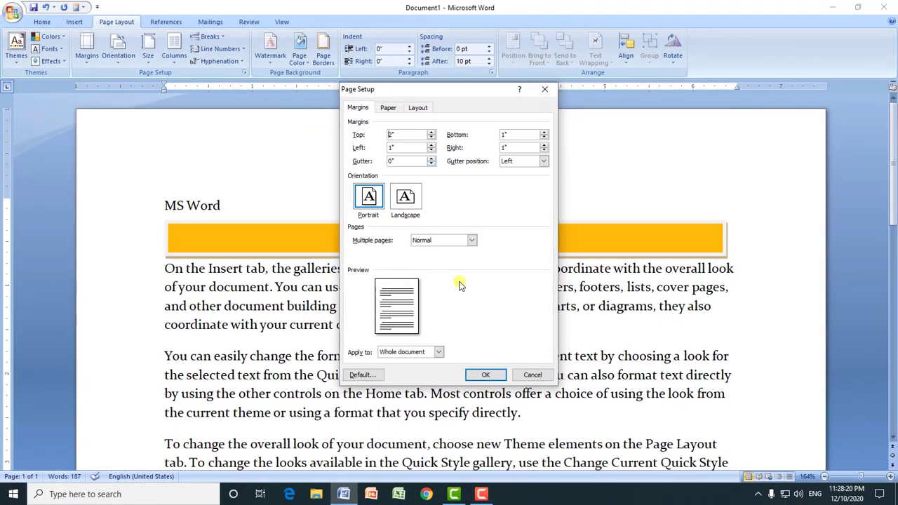
left_click(568, 440)
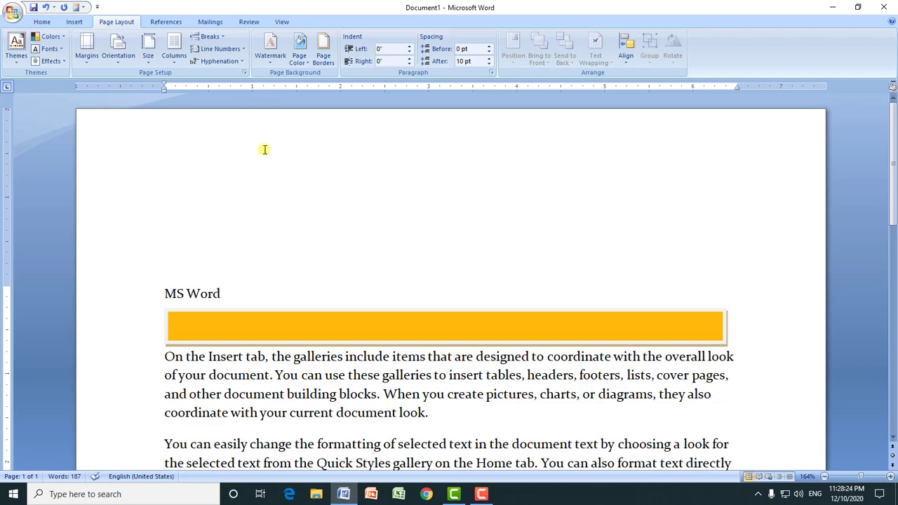
- Open the custom margin settings in Page Setup and look through the available paper sizes
left_click(87, 59)
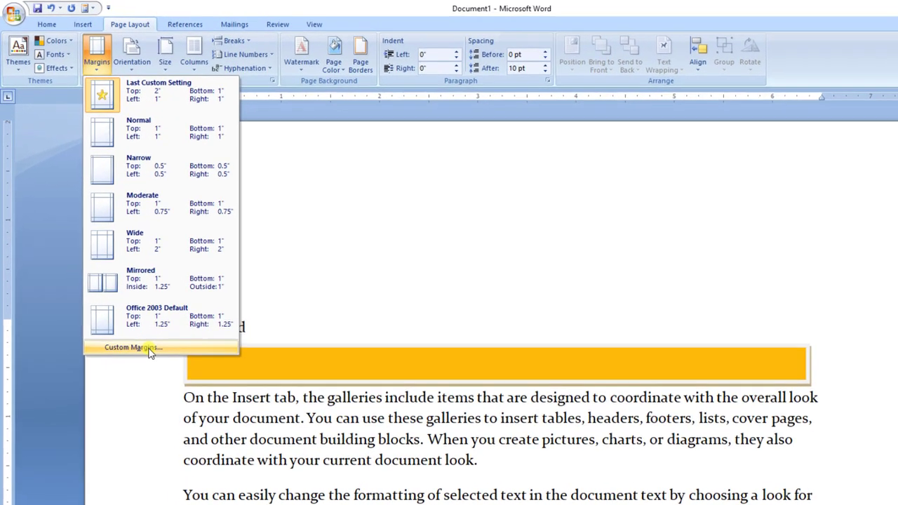
left_click(126, 311)
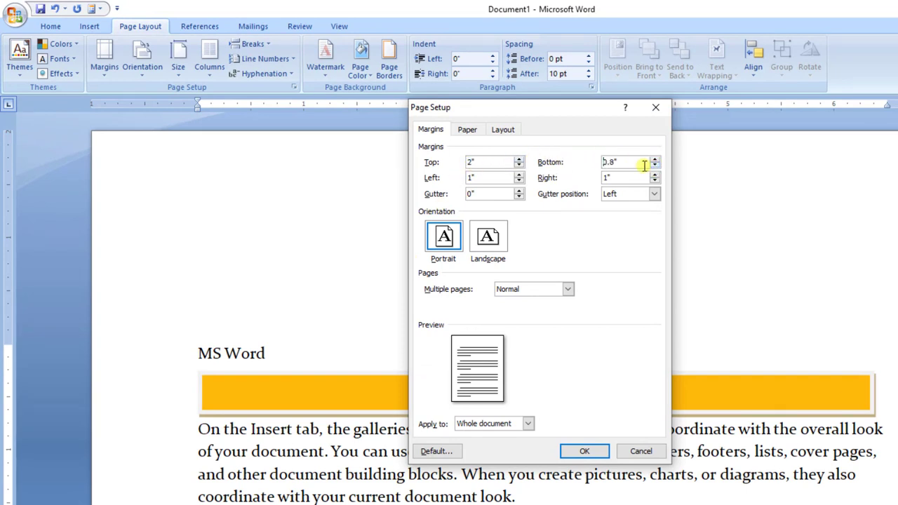
left_click(466, 133)
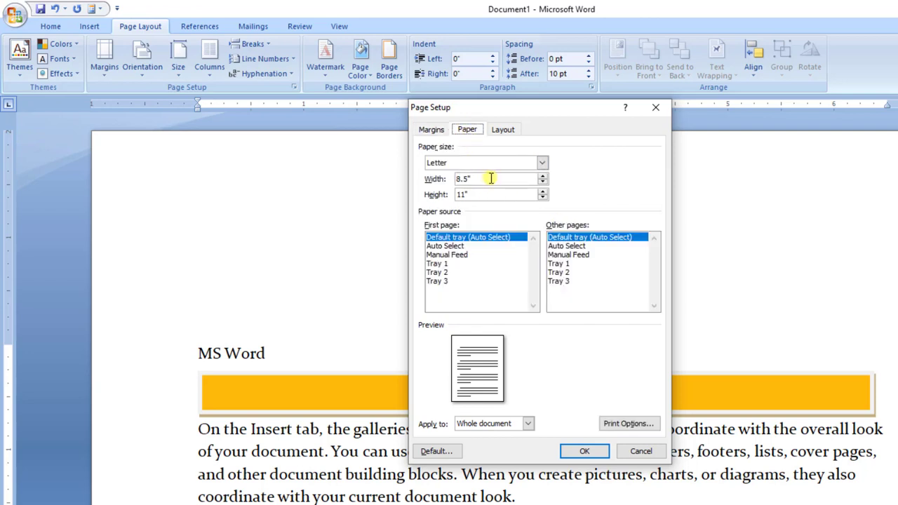
left_click(511, 163)
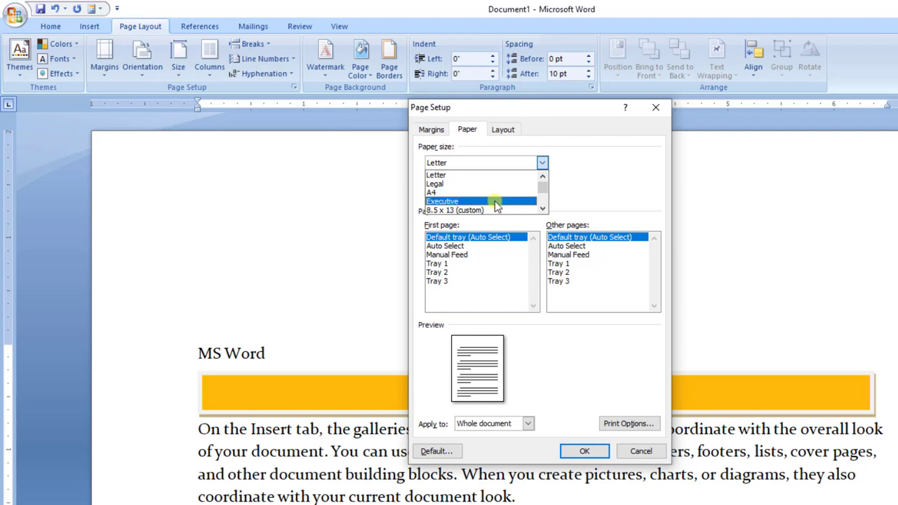
left_click(543, 209)
left_click(542, 208)
left_click(543, 208)
left_click(542, 208)
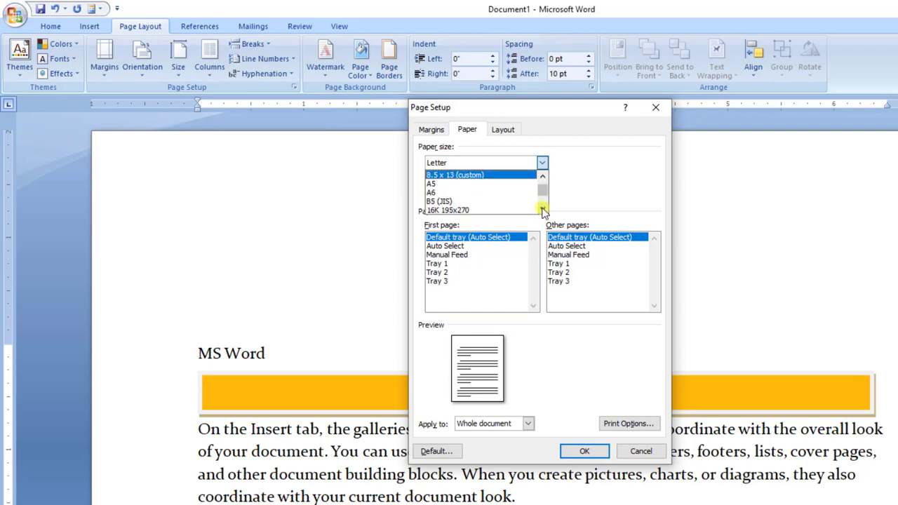
- Examine the section direction and other layout options in Page Setup, revisit the paper and margin settings, and close the dialog without applying anything
left_click(505, 134)
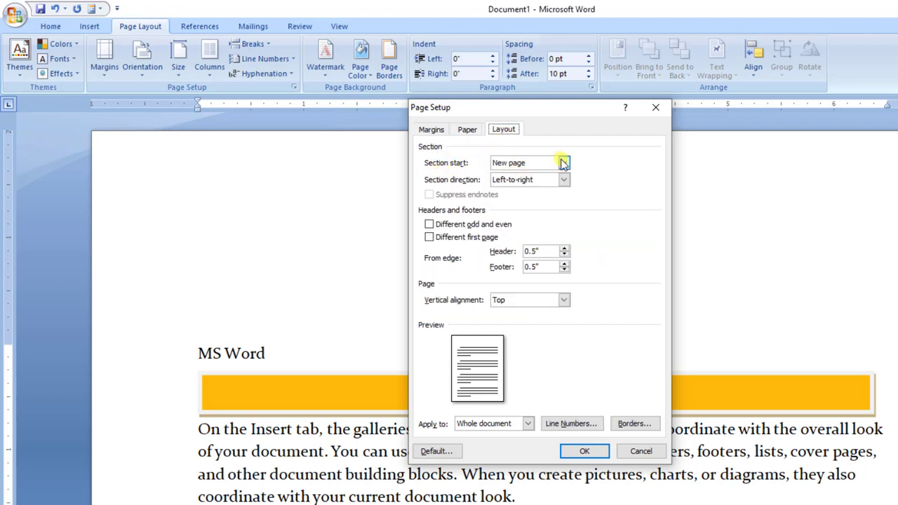
left_click(564, 180)
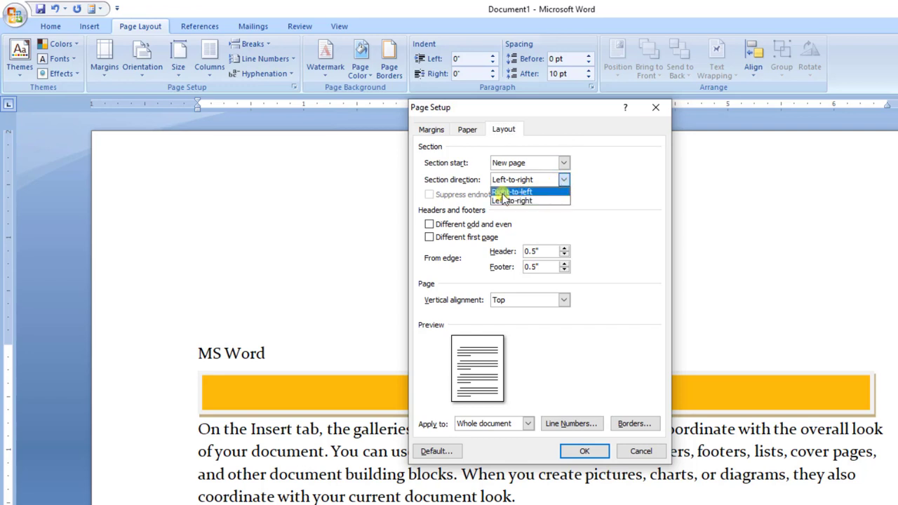
left_click(467, 130)
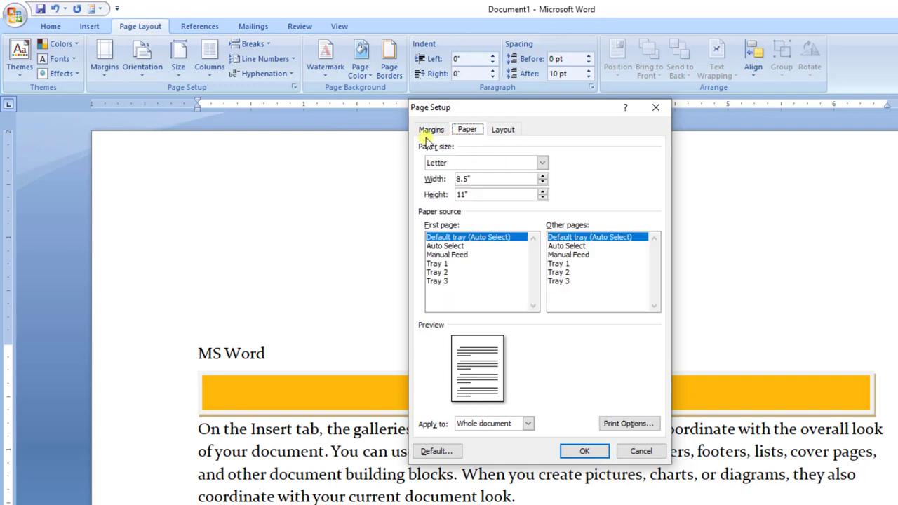
left_click(430, 130)
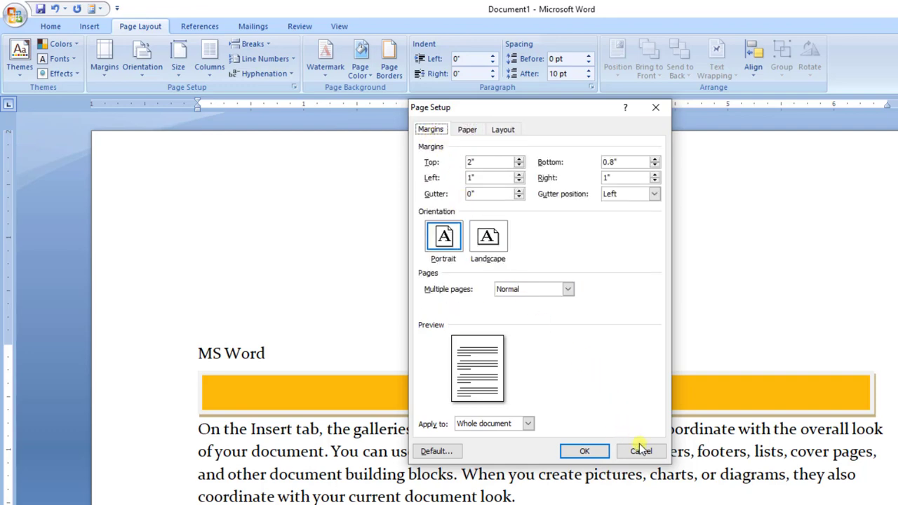
left_click(638, 450)
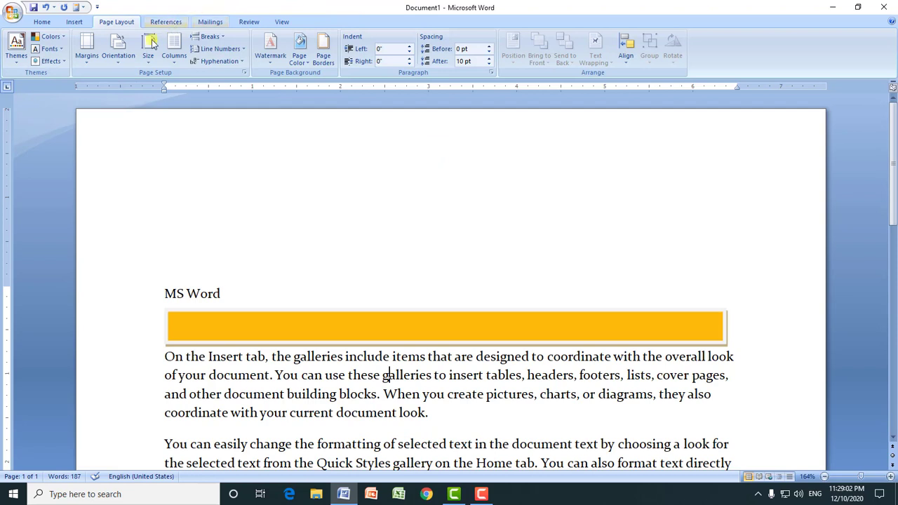
- Switch the document's page orientation to Landscape and view the whole page
left_click(126, 63)
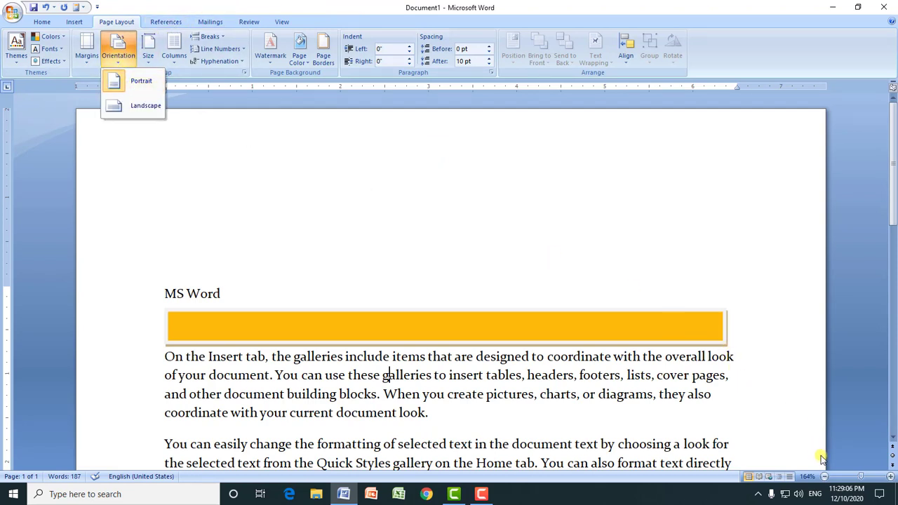
left_click(825, 477)
left_click(824, 476)
left_click(825, 476)
left_click(824, 476)
left_click(825, 476)
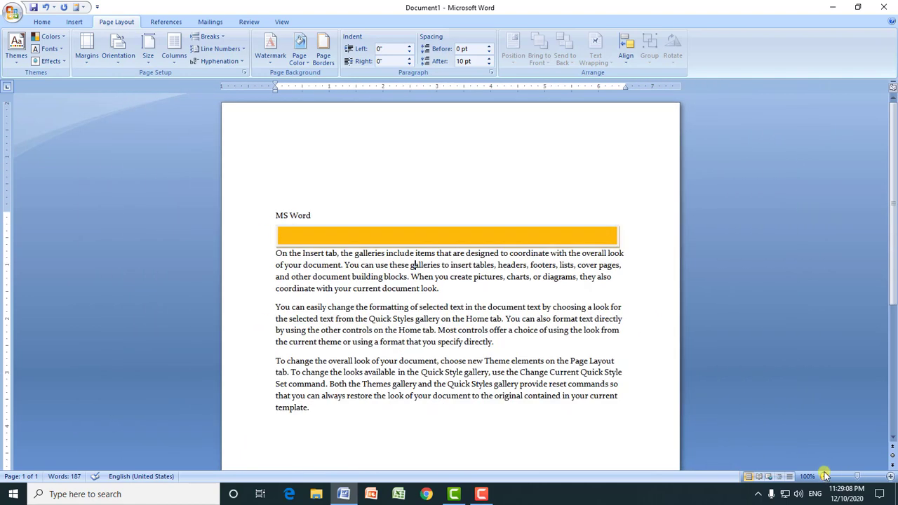
left_click(825, 476)
left_click(825, 476)
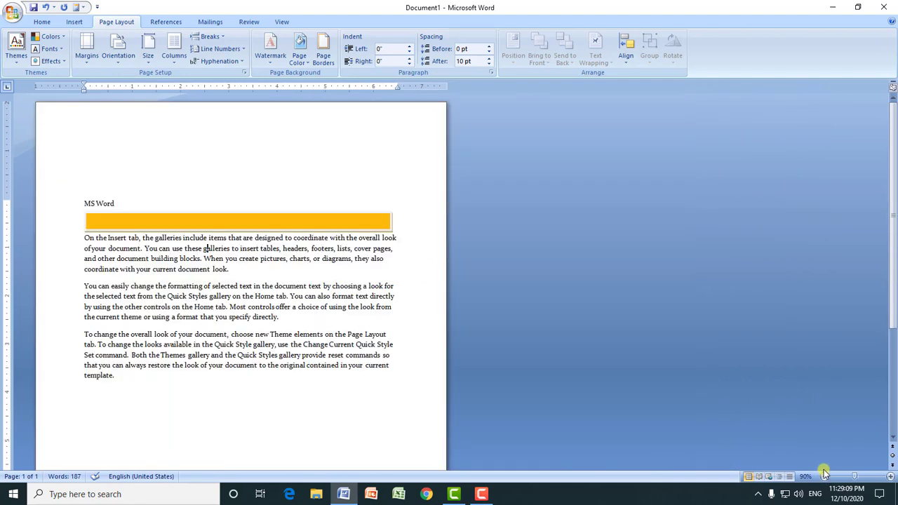
left_click(117, 56)
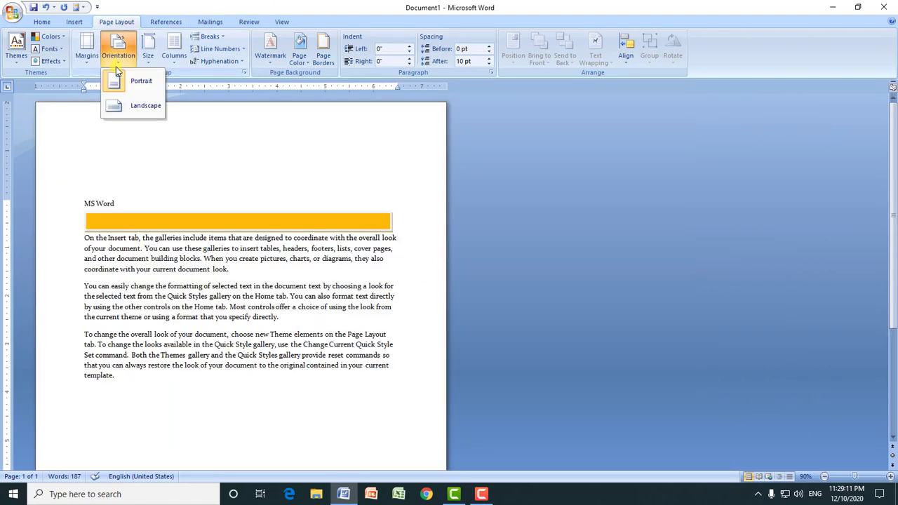
left_click(138, 108)
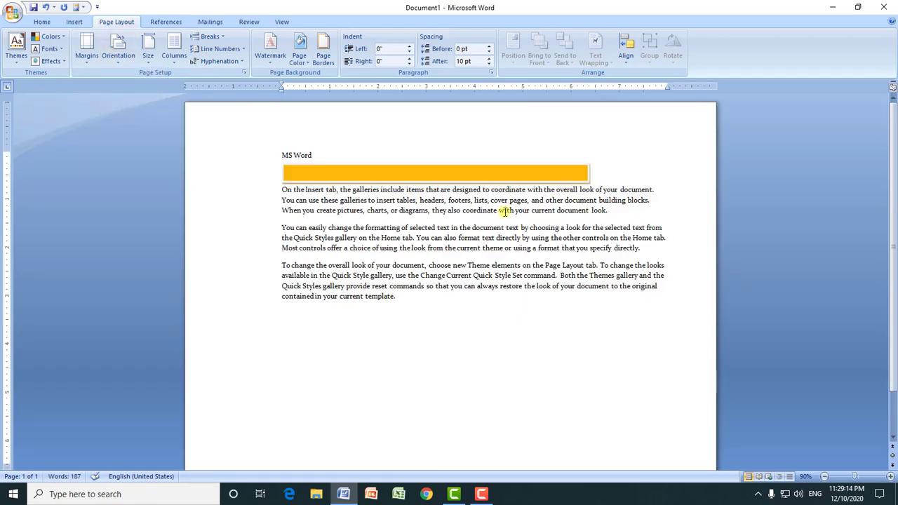
left_click(824, 476)
left_click(824, 476)
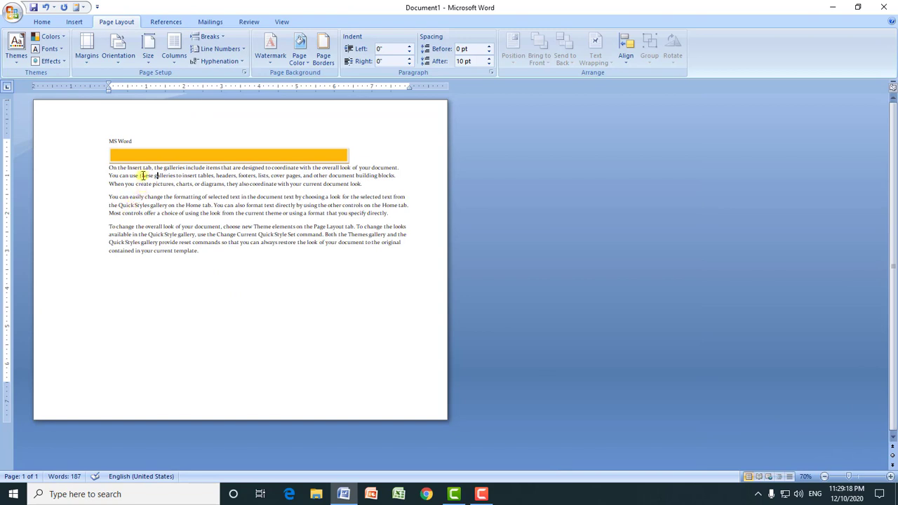
- Set the document's paper size to Envelope #10
left_click(147, 56)
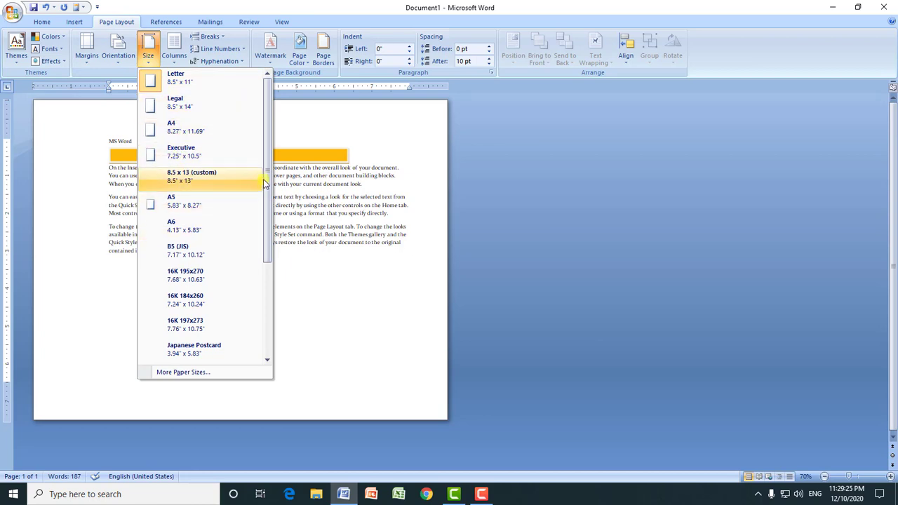
left_click_drag(265, 182, 280, 255)
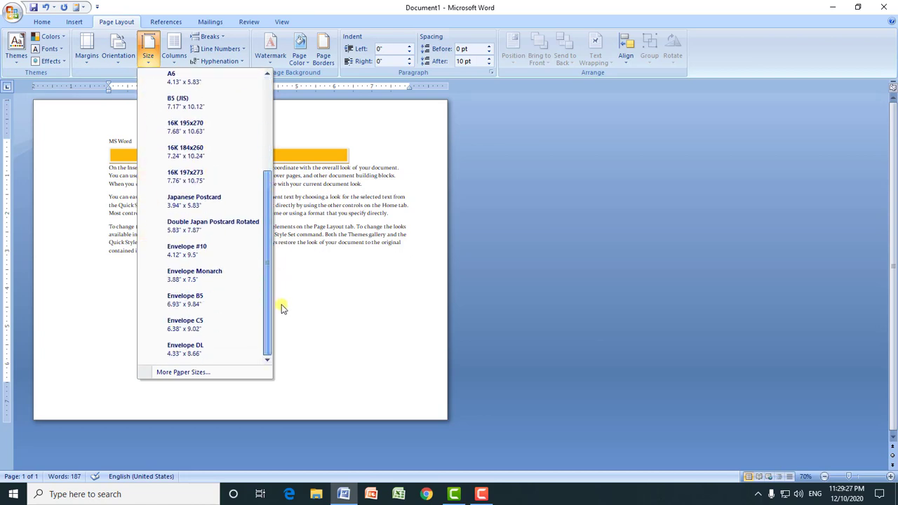
left_click(207, 259)
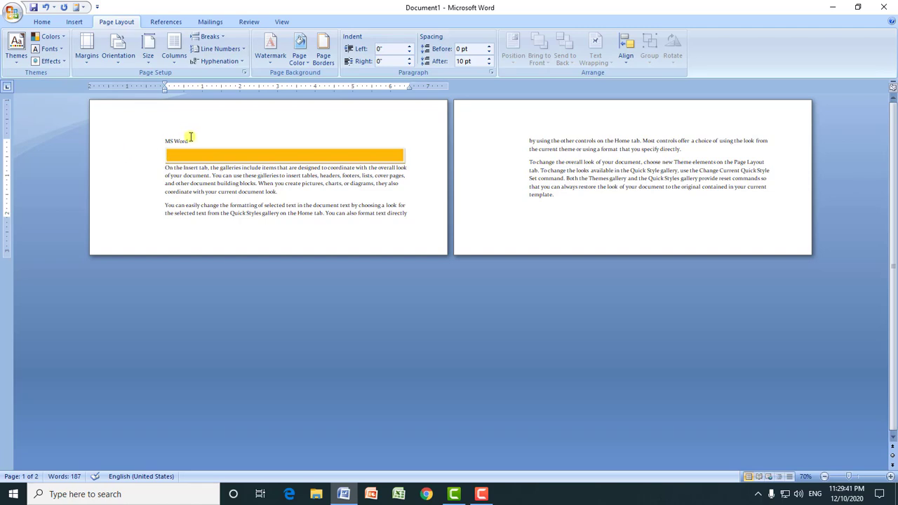
left_click(147, 65)
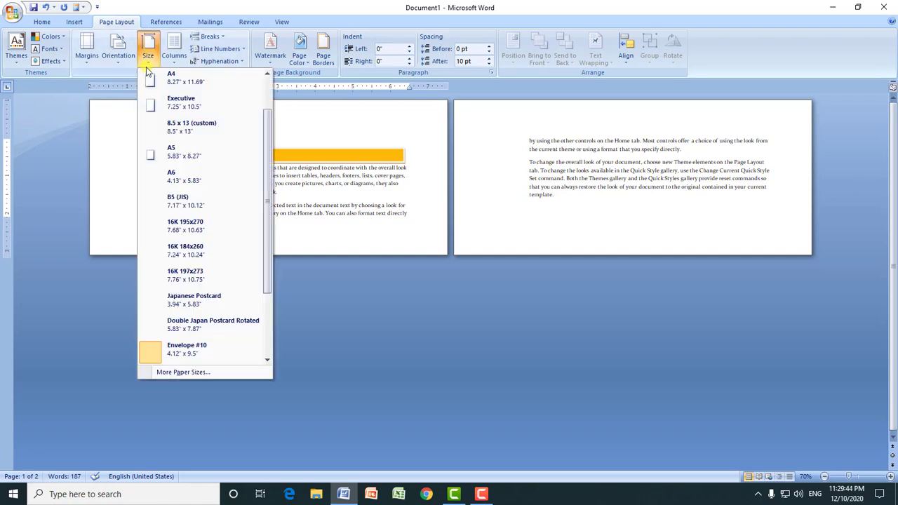
left_click(203, 346)
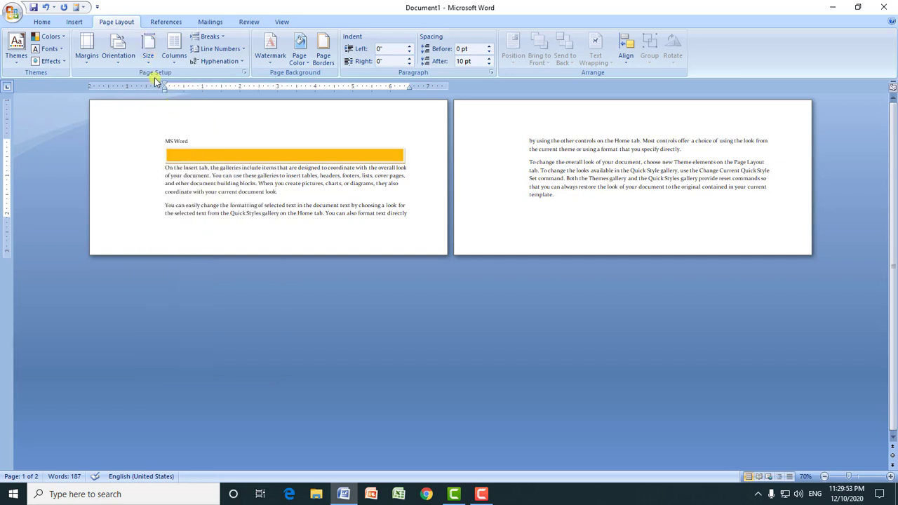
- Examine the margin, paper size and section layout settings of the envelope page in Page Setup, and close the dialog
left_click(147, 56)
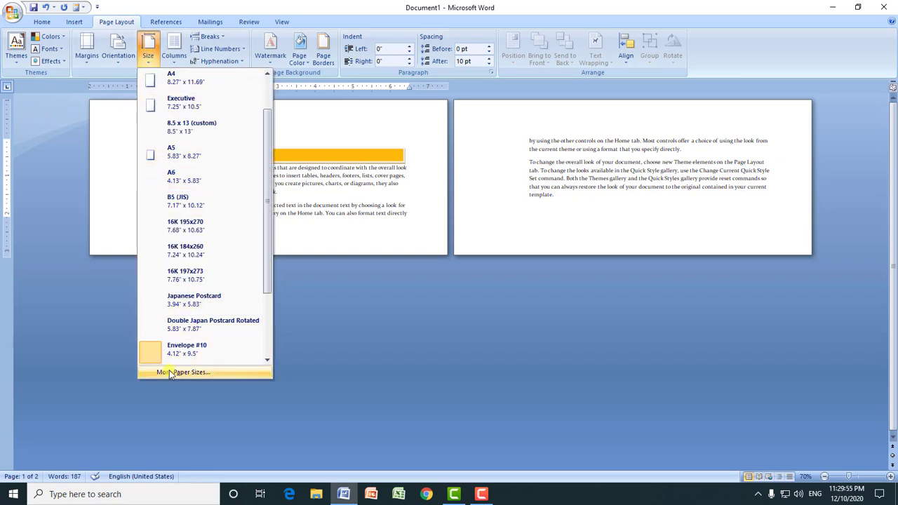
left_click(213, 373)
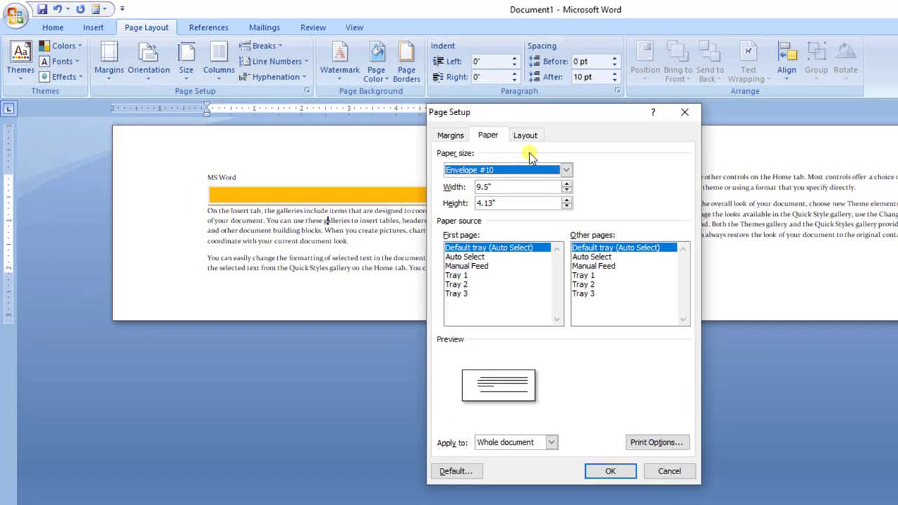
left_click(459, 136)
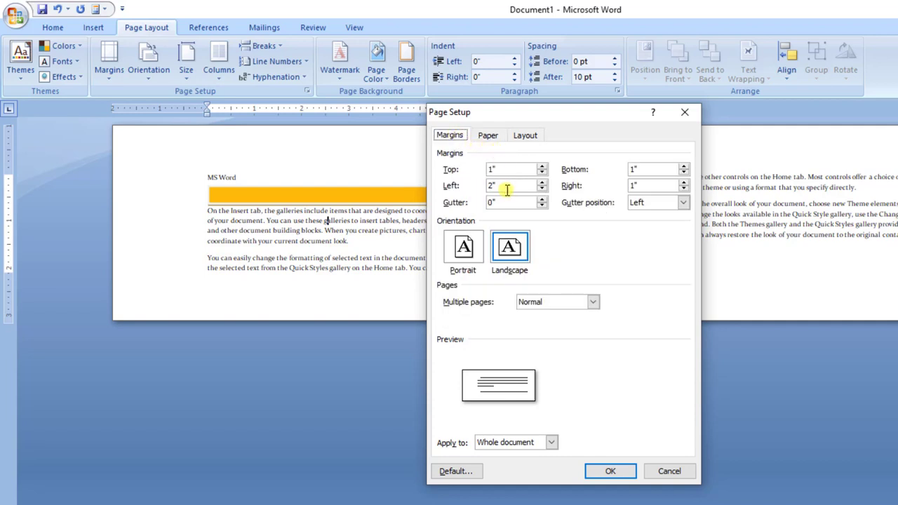
left_click(489, 137)
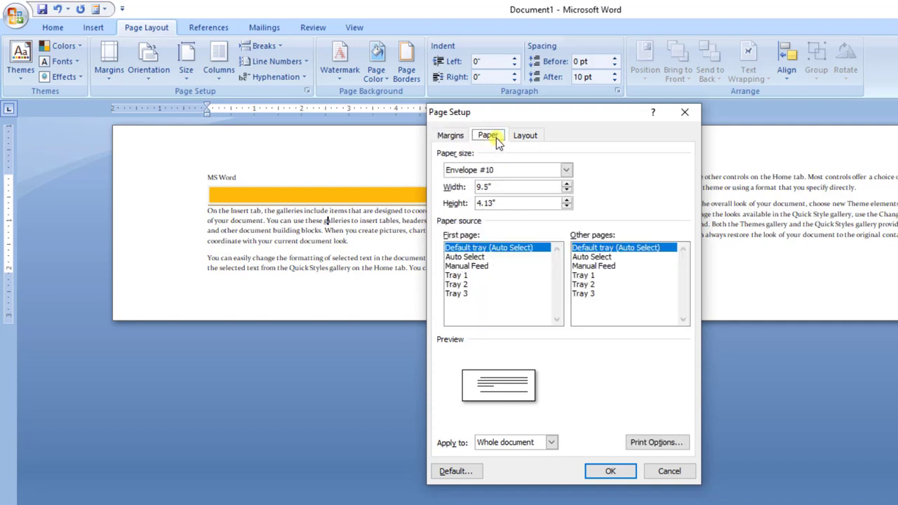
left_click(566, 170)
left_click(566, 170)
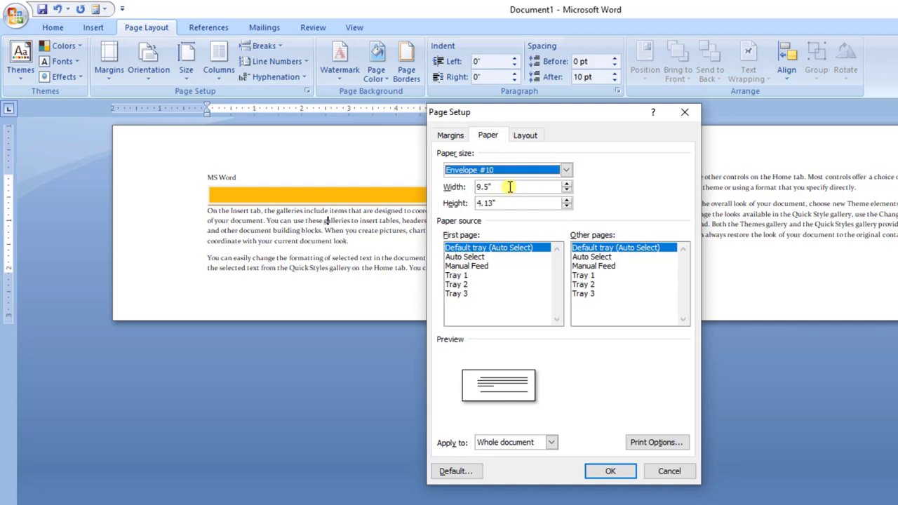
left_click_drag(510, 187, 468, 187)
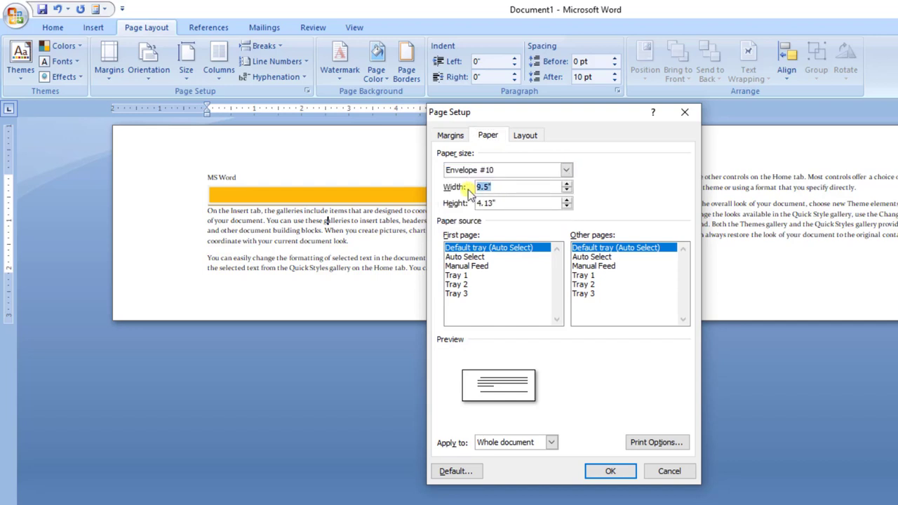
left_click(527, 137)
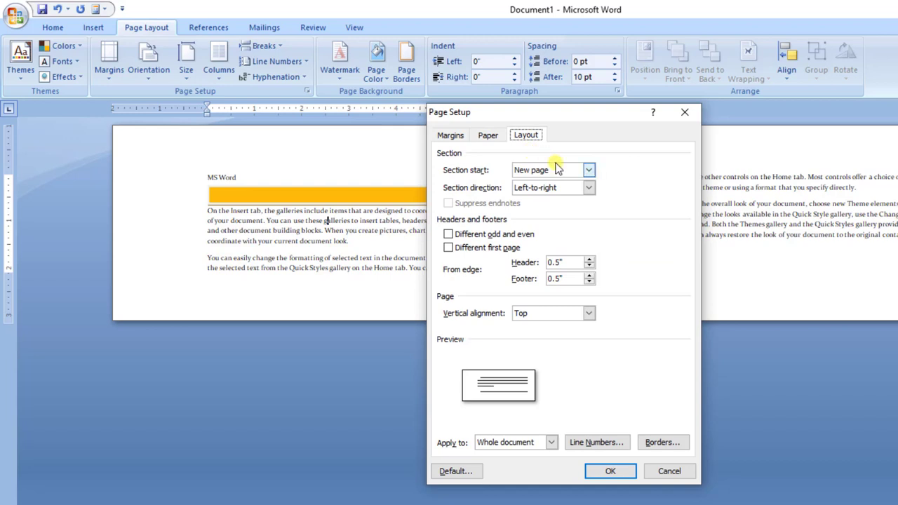
left_click(589, 169)
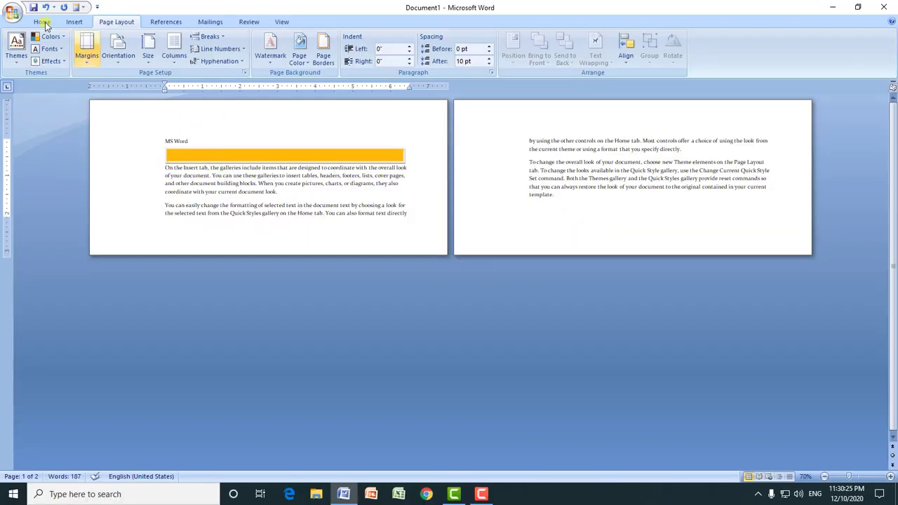
- Undo the recent paper size, orientation, margin and theme color changes, and place the cursor in the second body paragraph
left_click(45, 7)
left_click(46, 7)
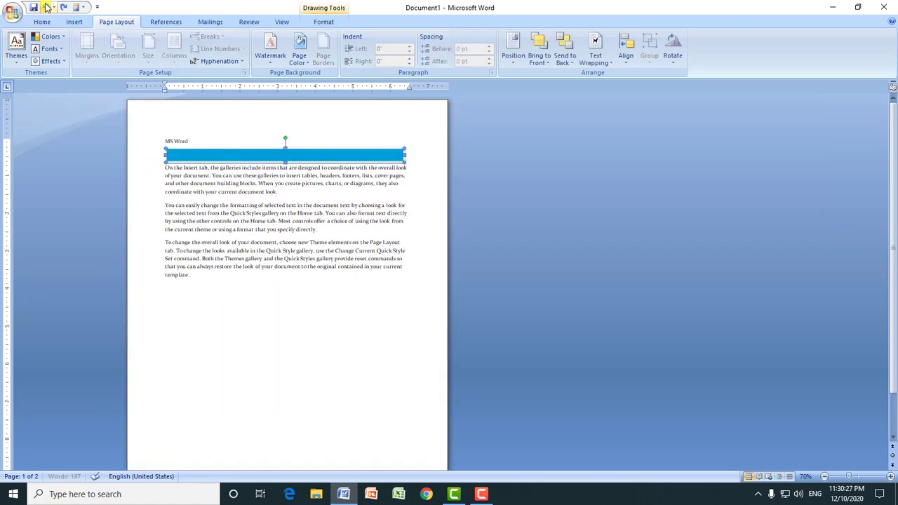
left_click(228, 221)
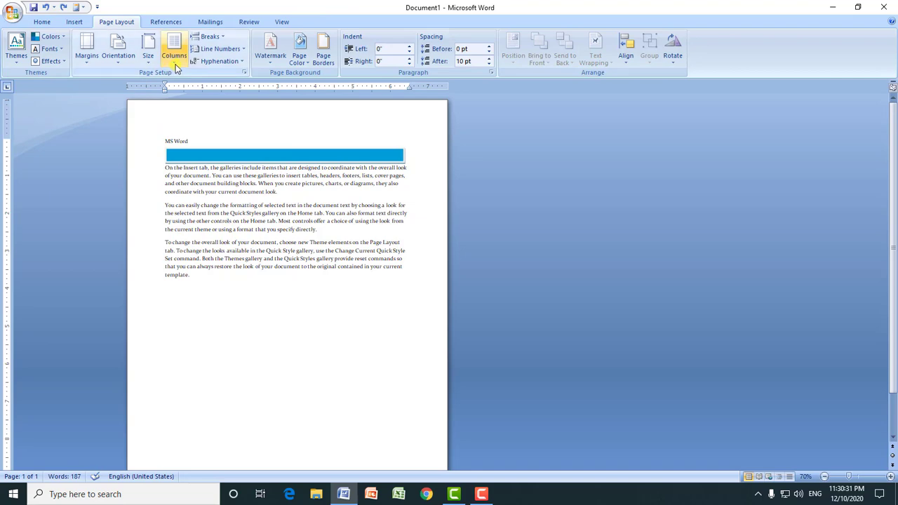
- Copy the three body paragraphs below the blue bar and paste them twice below the existing text
left_click(891, 477)
left_click(891, 477)
left_click(891, 477)
left_click(891, 477)
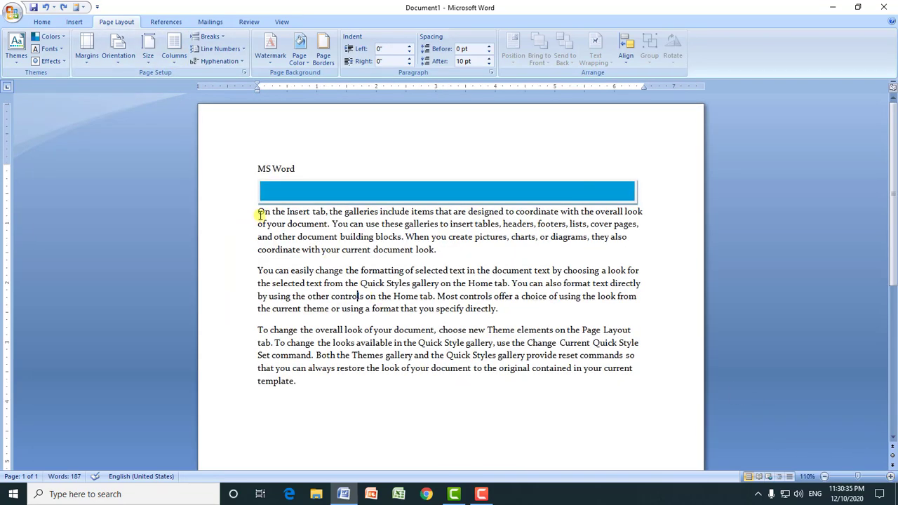
left_click_drag(260, 214, 309, 383)
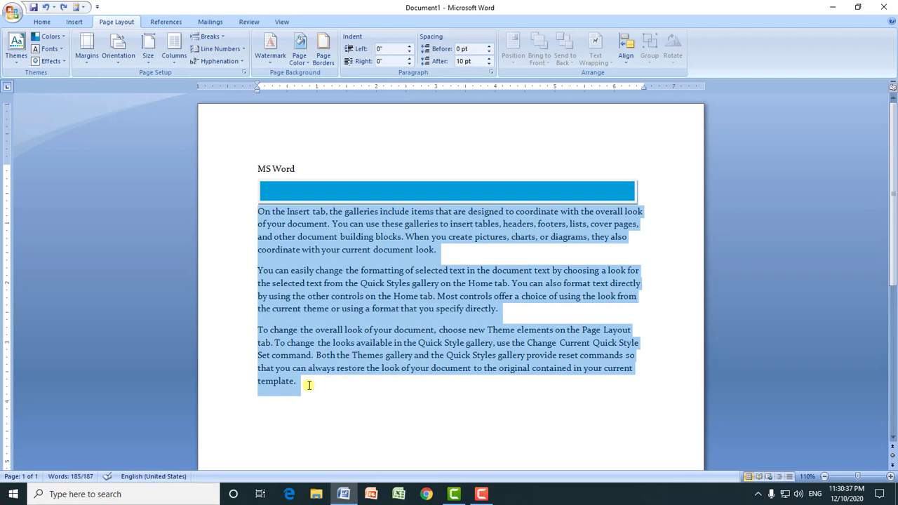
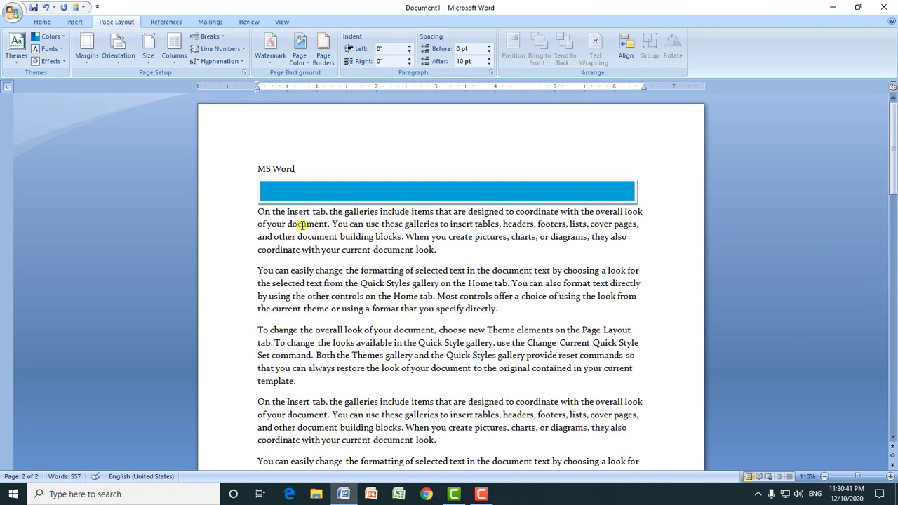
- Lay out the first three body paragraphs below the blue bar in two columns and justify their text
left_click_drag(259, 214, 401, 378)
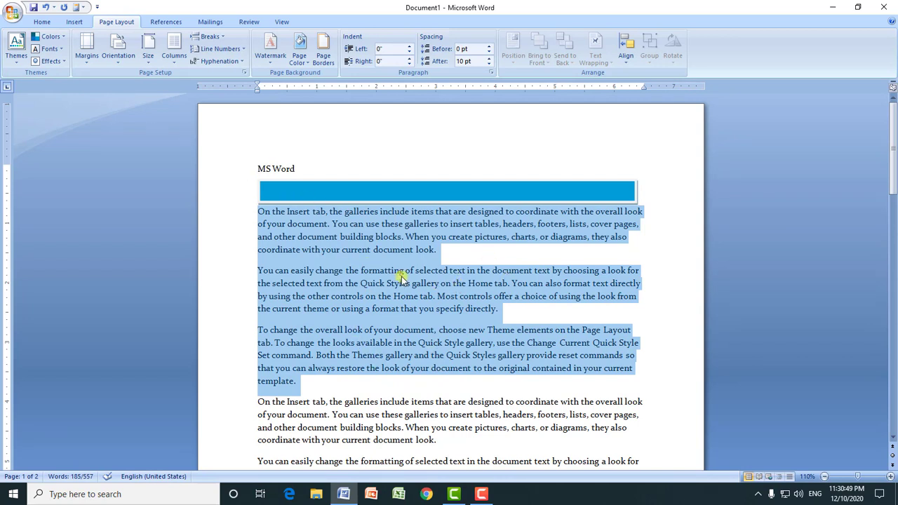
left_click(173, 64)
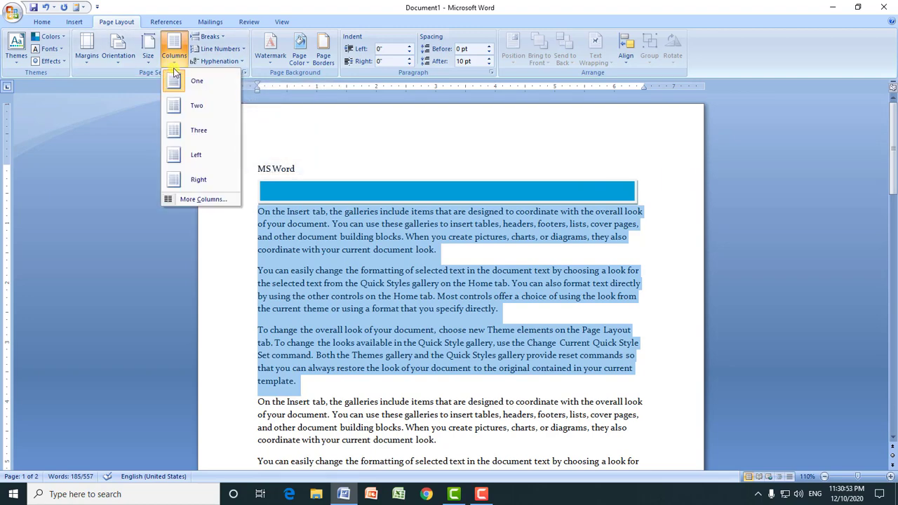
left_click(195, 106)
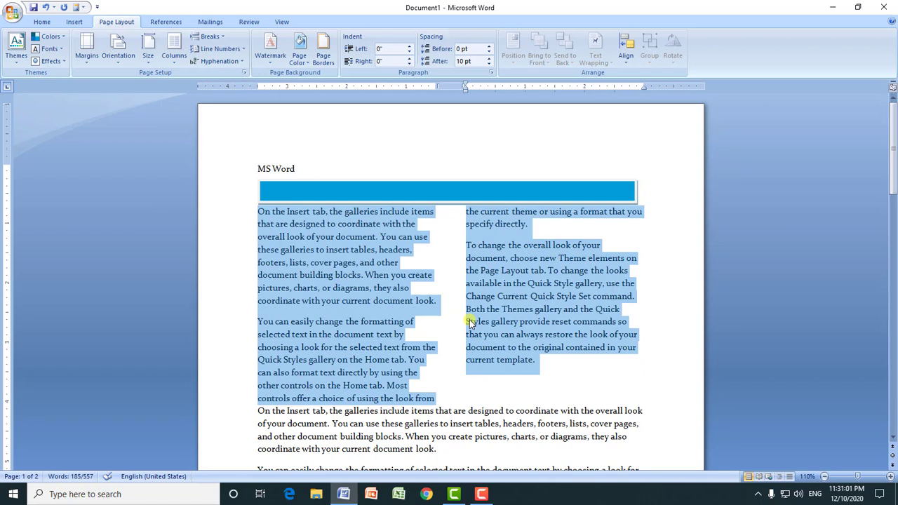
key("ctrl+j")
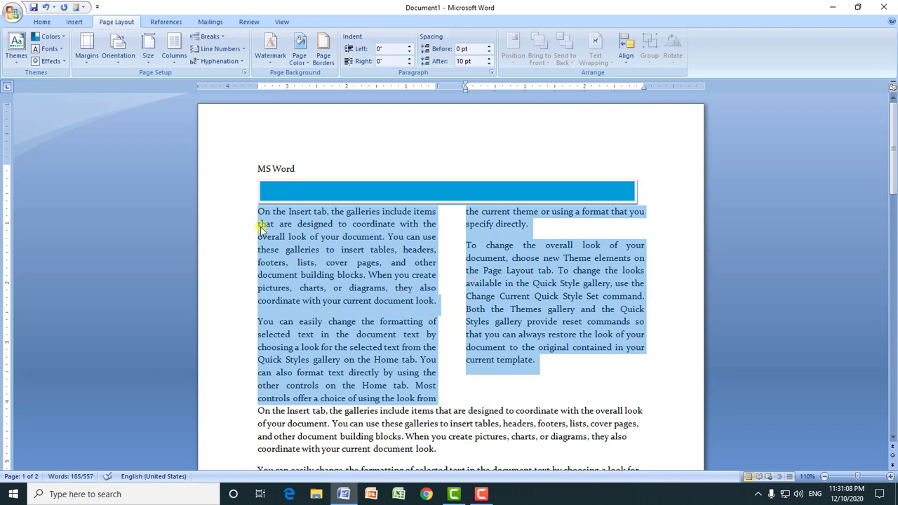
- Add a line between the two columns of the selected paragraphs
left_click(173, 55)
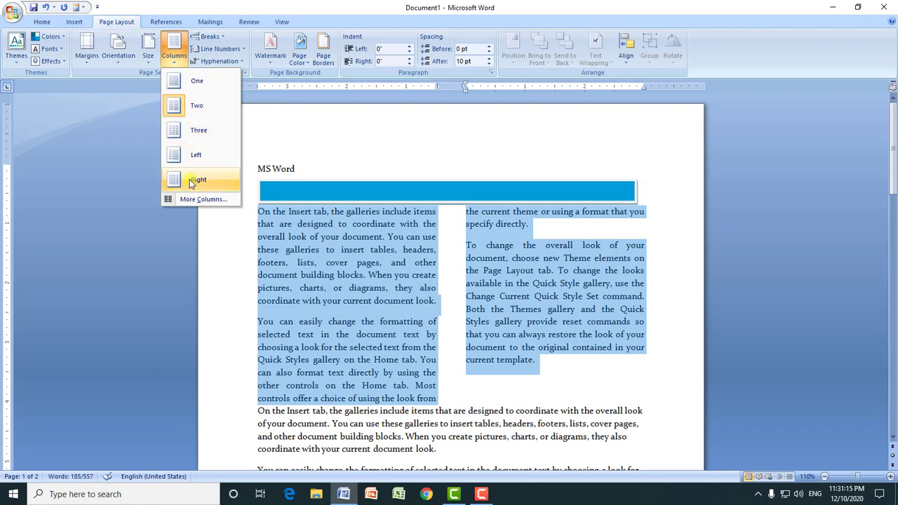
left_click(207, 200)
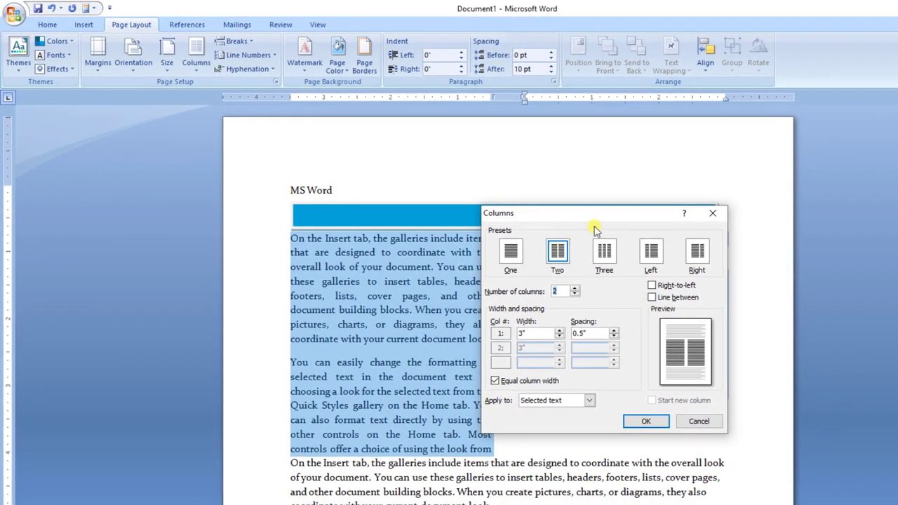
left_click_drag(592, 212, 736, 211)
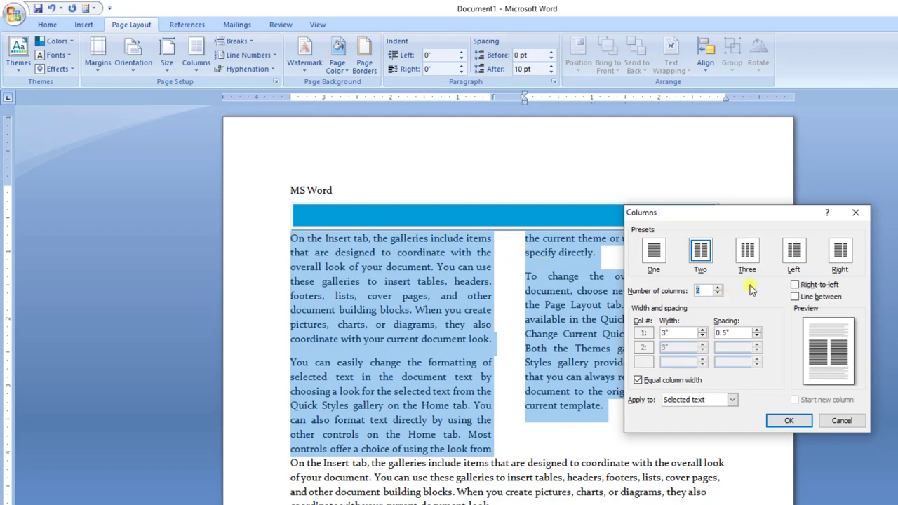
left_click(796, 300)
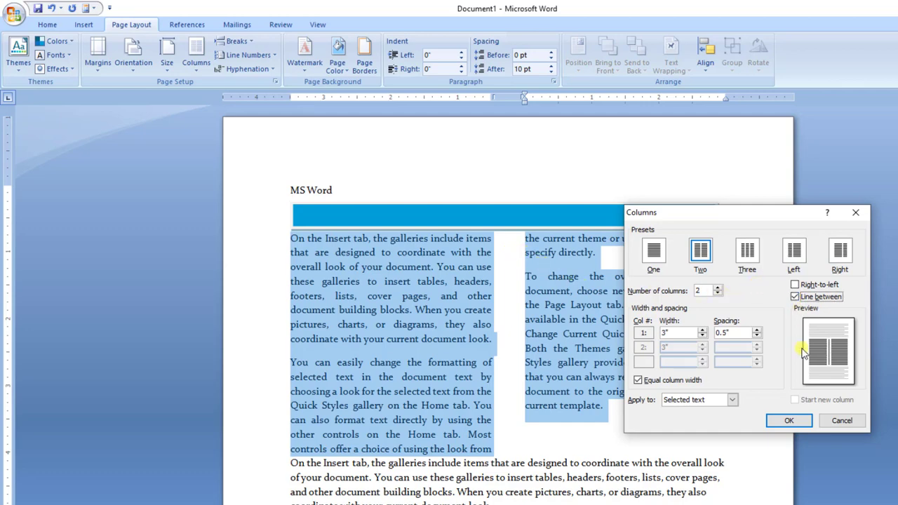
left_click(789, 420)
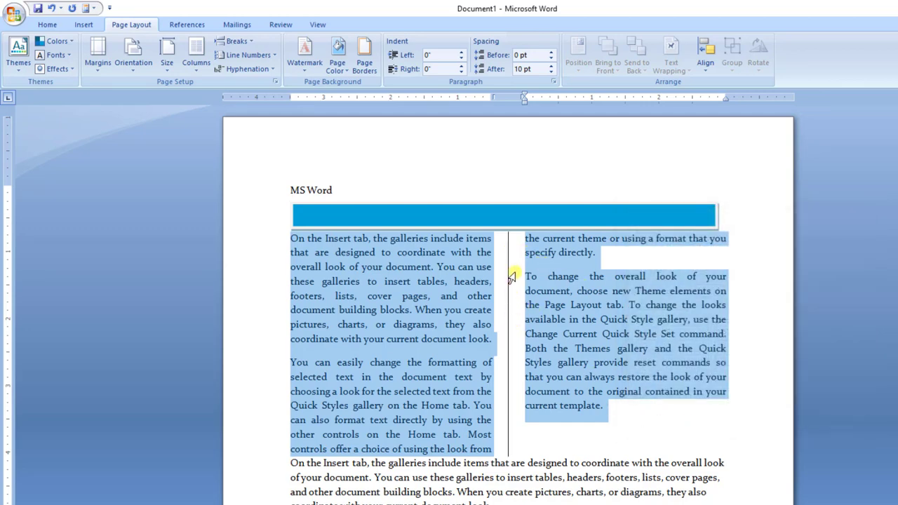
- Set the spacing between the two columns to 1" for the selected text
left_click(196, 56)
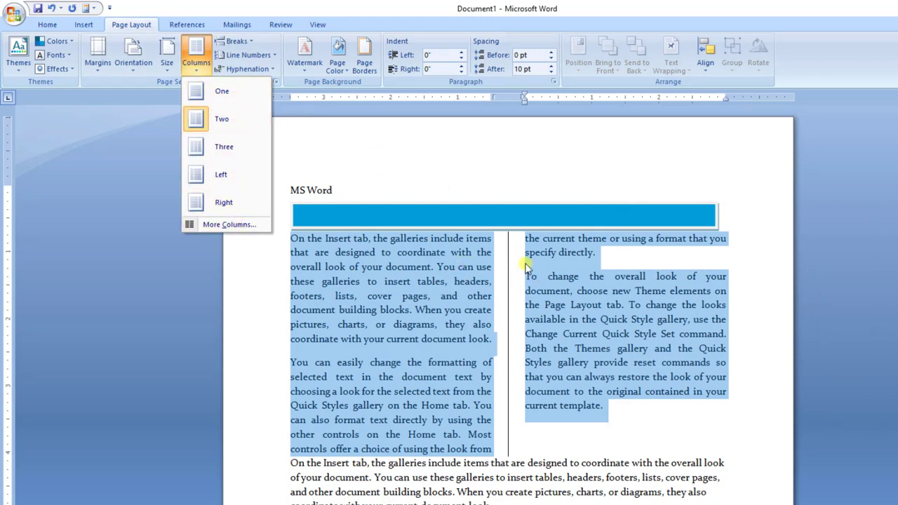
left_click(244, 226)
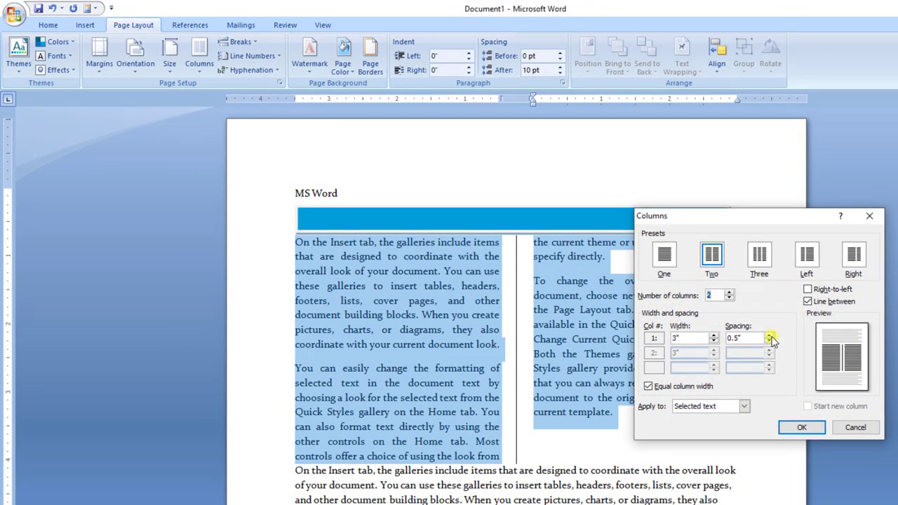
left_click(769, 336)
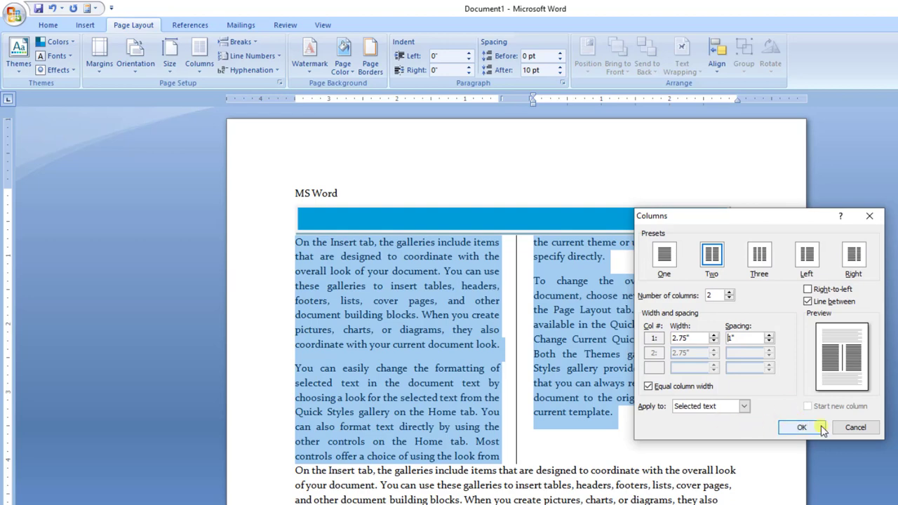
left_click(796, 427)
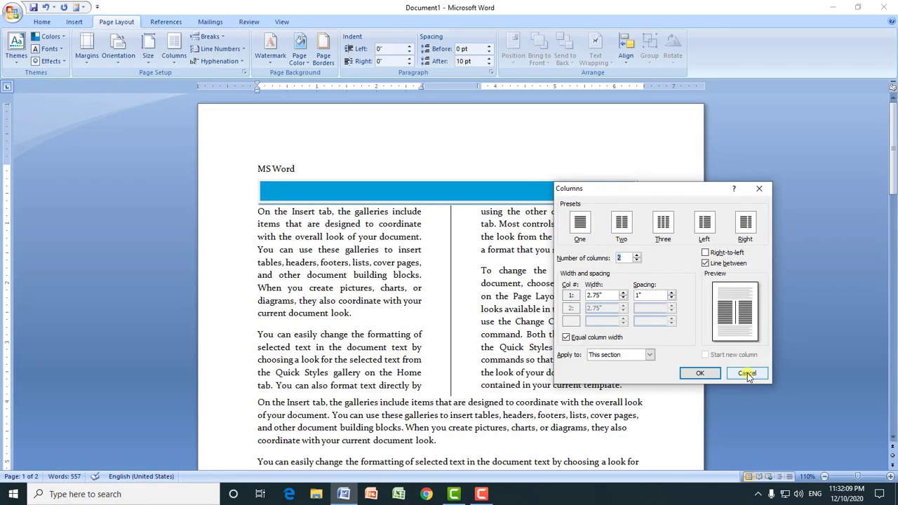
left_click(746, 373)
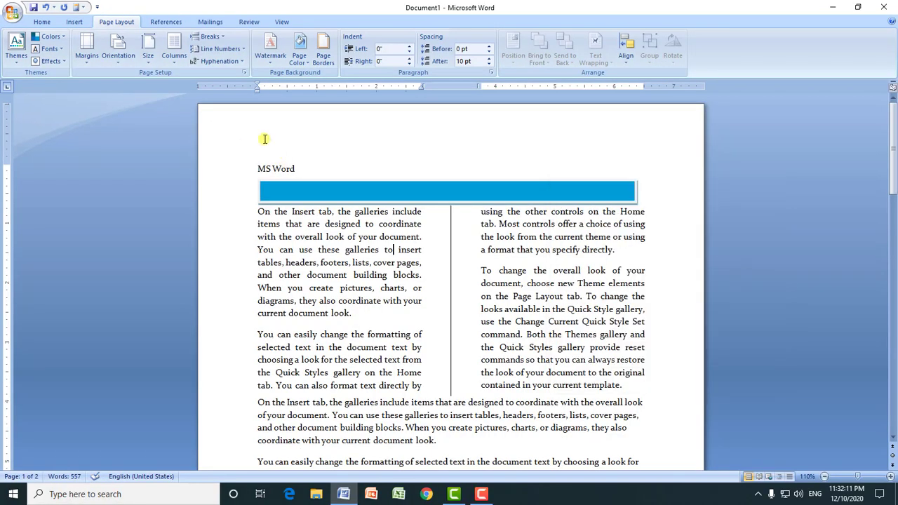
- Undo the column formatting, the justification and the last paste of the body paragraphs
left_click(45, 8)
left_click(45, 8)
left_click(45, 8)
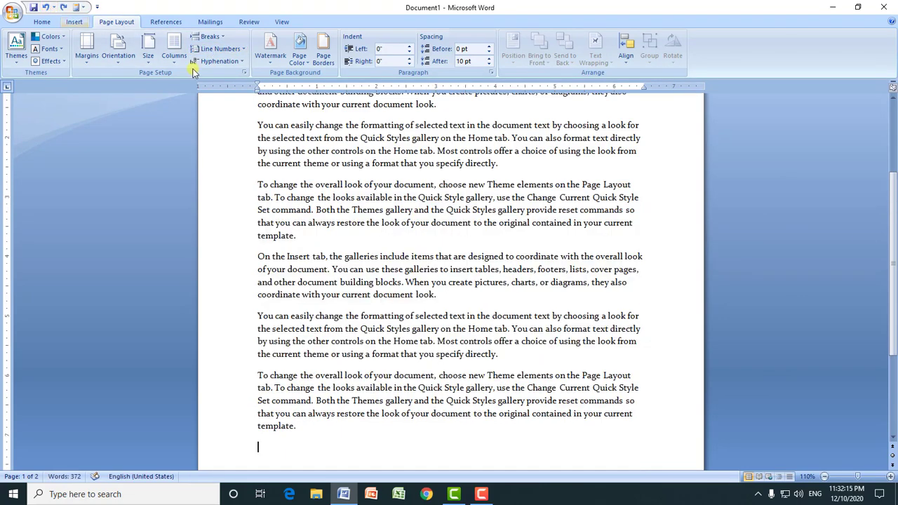
- Delete the blue bar below the MS Word heading
left_click_drag(892, 220, 864, 125)
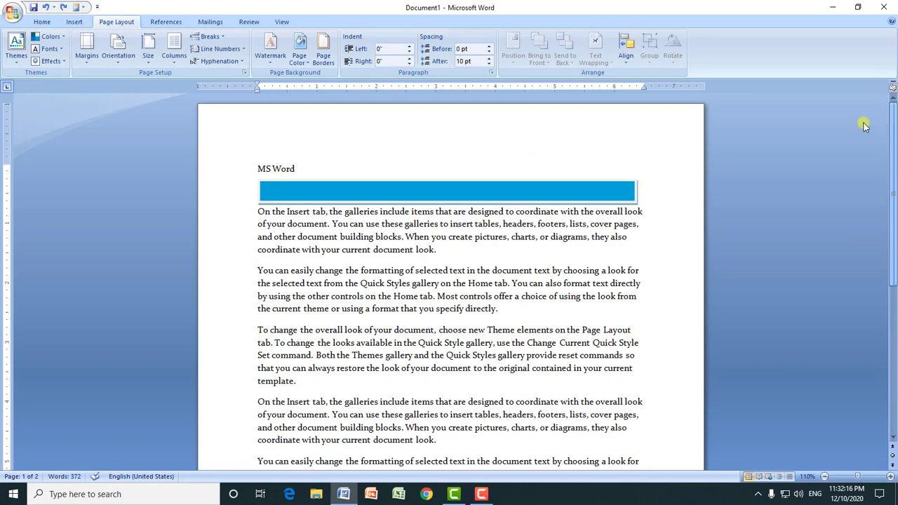
left_click(368, 188)
key("Delete")
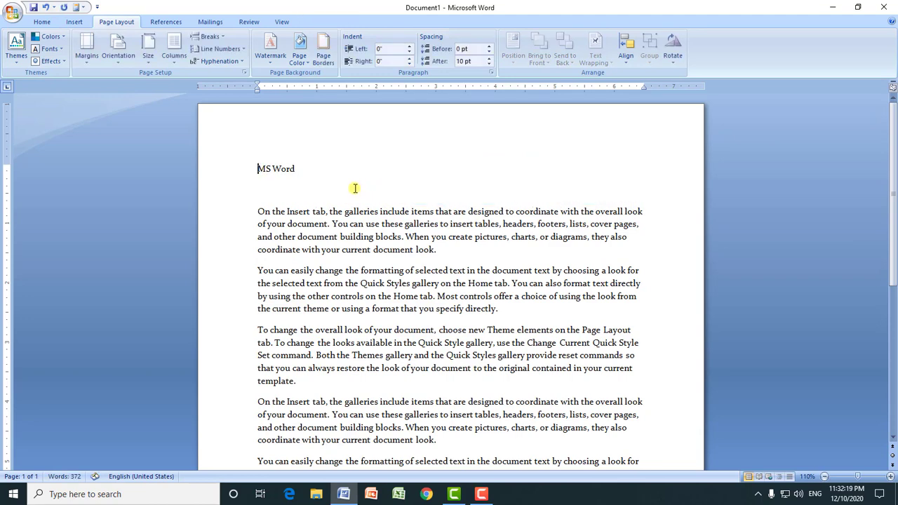
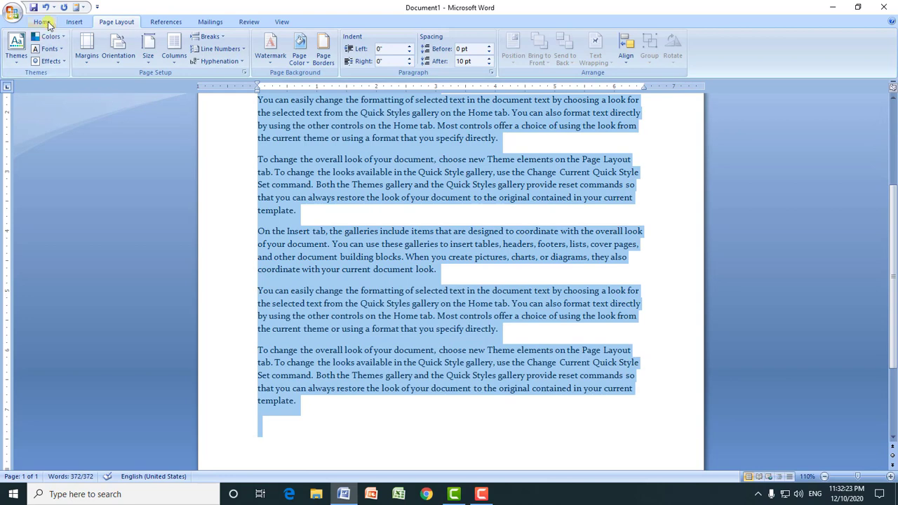
- Increase the font size of the whole document's text to 20 and justify it
left_click(42, 22)
left_click(199, 42)
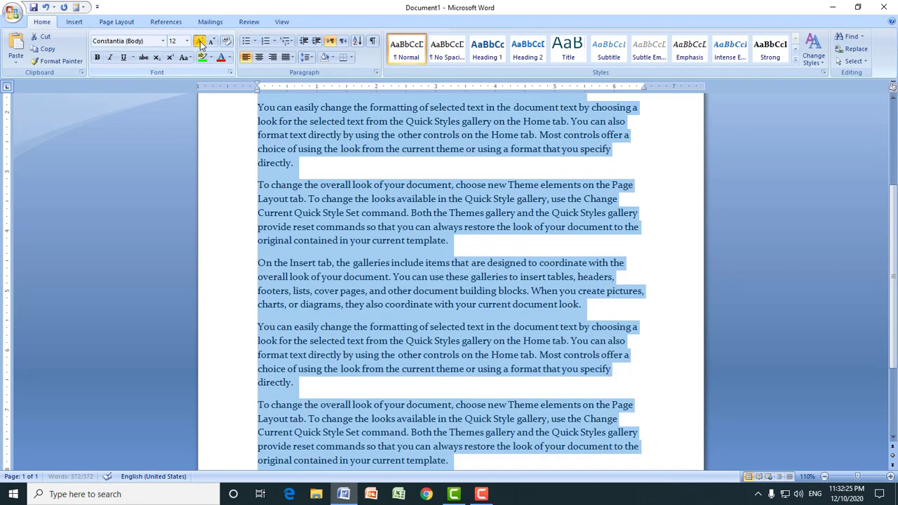
left_click(199, 41)
left_click(199, 41)
left_click(199, 42)
left_click(199, 41)
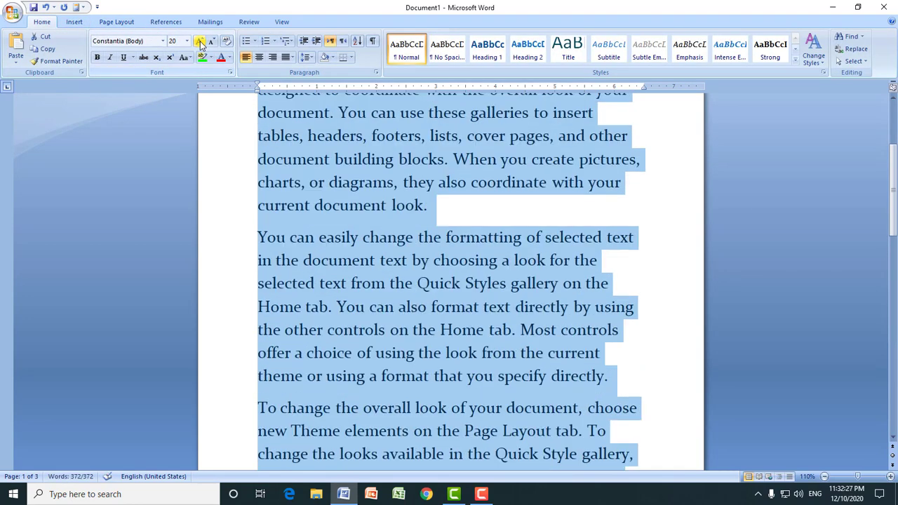
key("ctrl+j")
left_click_drag(893, 168, 895, 113)
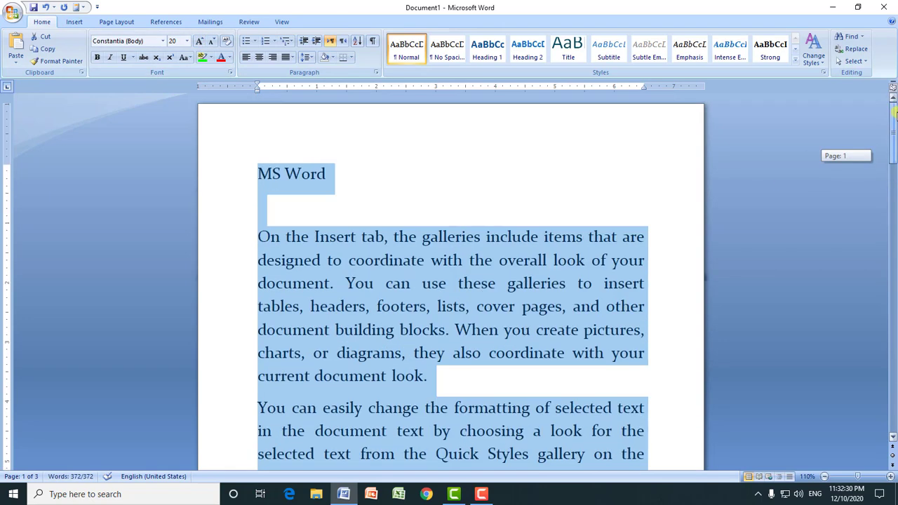
- Insert a Next Page section break after the first body paragraph, with the pages shown at 50% zoom
left_click(341, 168)
left_click(109, 22)
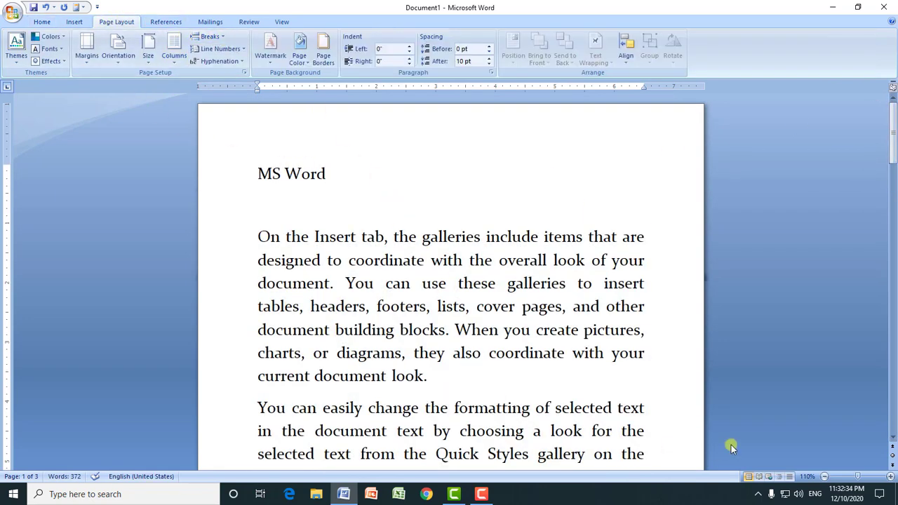
left_click(824, 476)
left_click(825, 476)
left_click(824, 476)
left_click(824, 476)
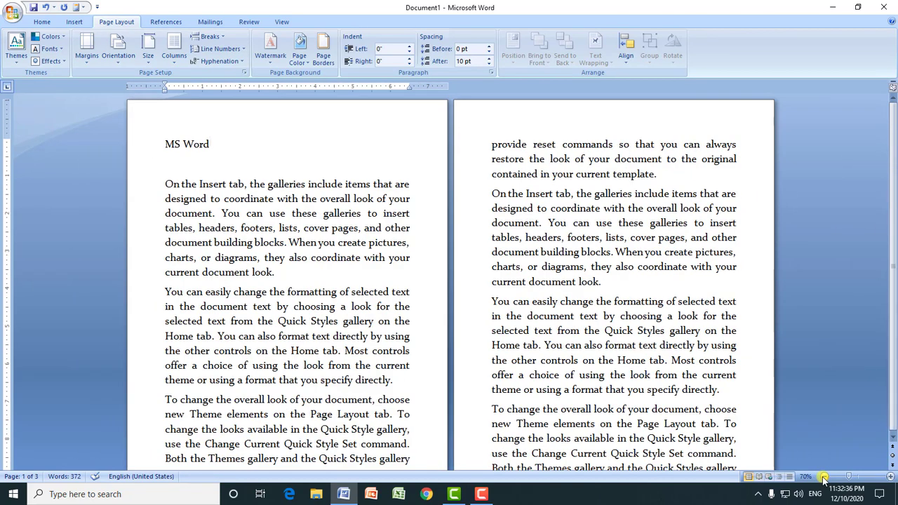
left_click(824, 476)
left_click(824, 476)
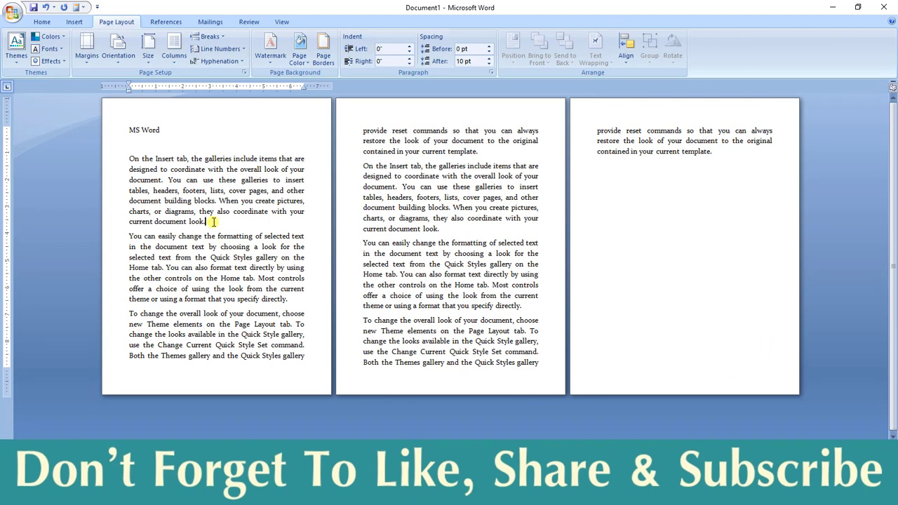
left_click(202, 230)
left_click(210, 36)
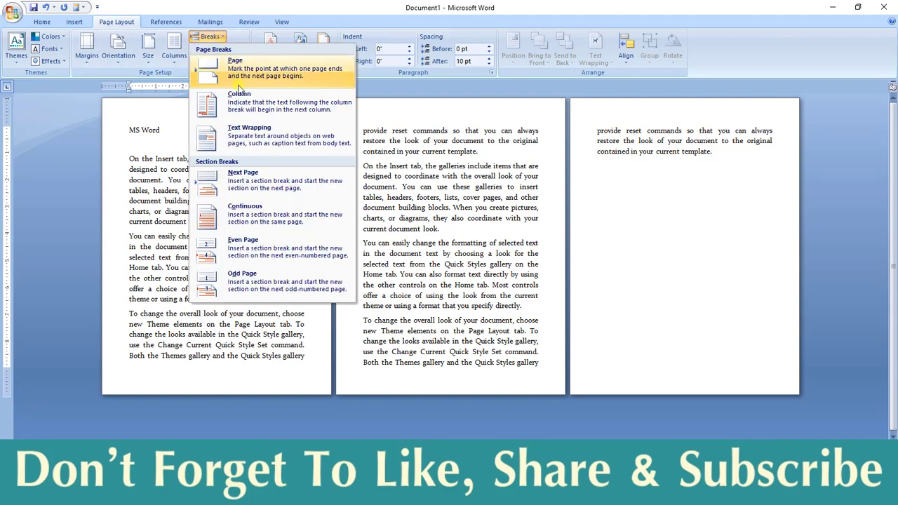
left_click(245, 180)
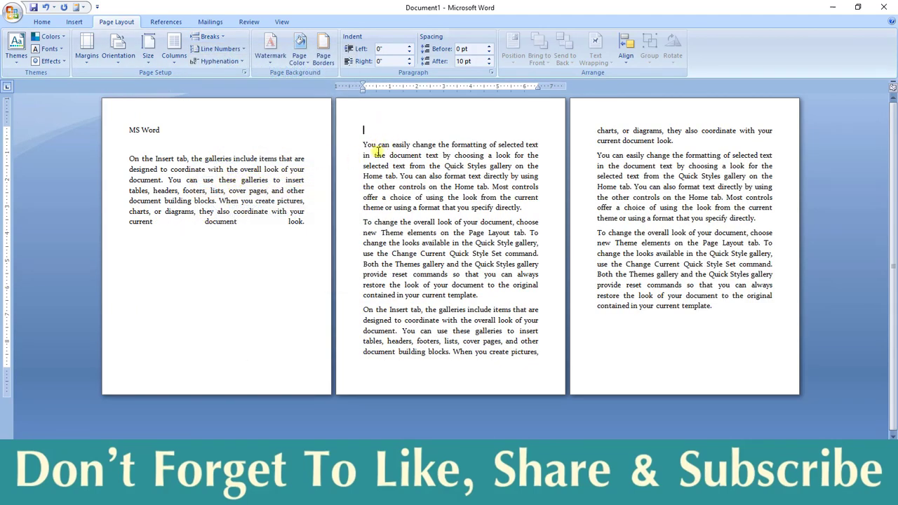
- Insert another Next Page section break after the second page's paragraph about changing the overall look of the document
left_click(494, 296)
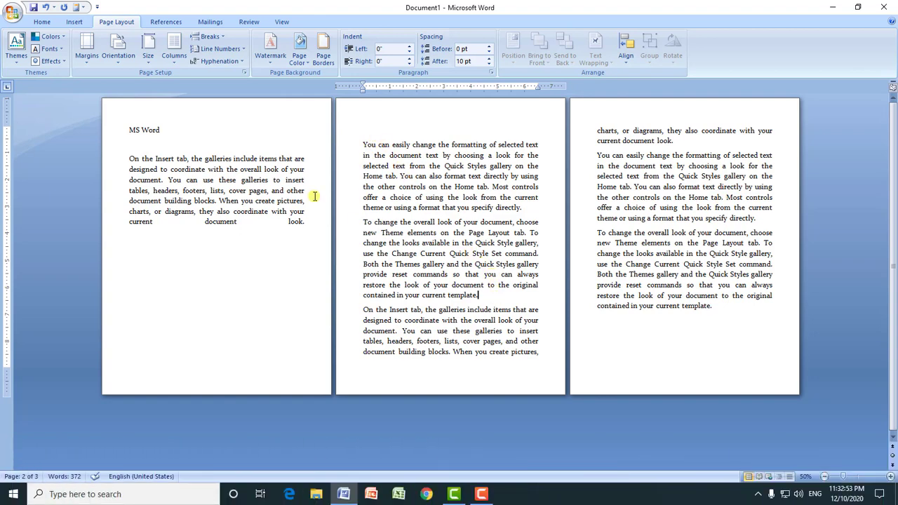
left_click(208, 37)
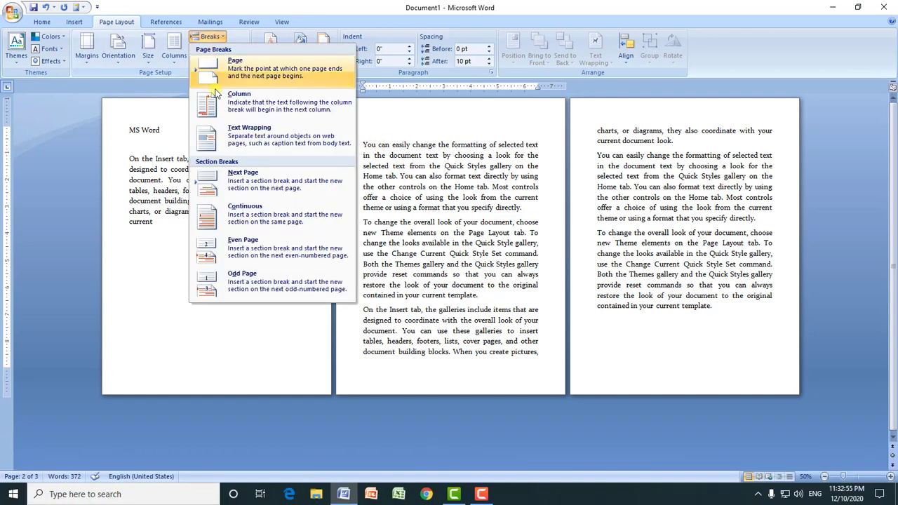
left_click(261, 181)
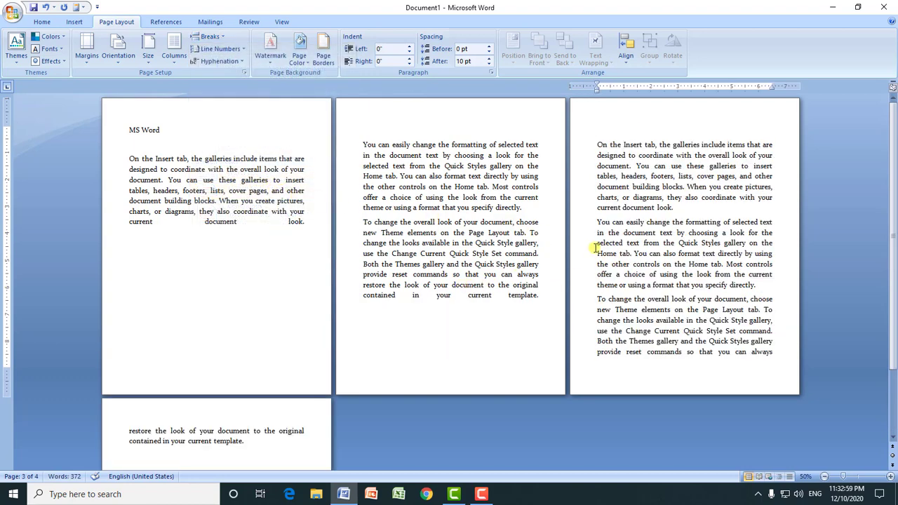
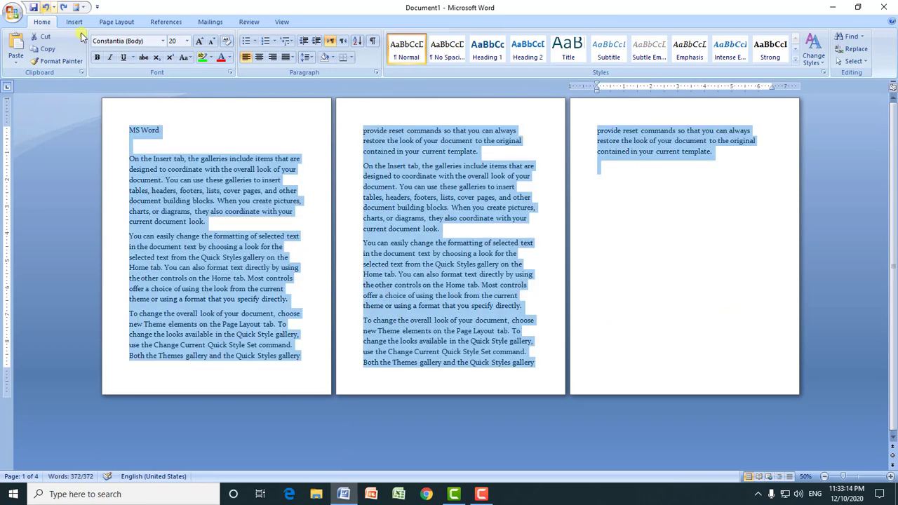
- Open the first page's header area to view the headers and footers, and return to the body text
left_click(260, 144)
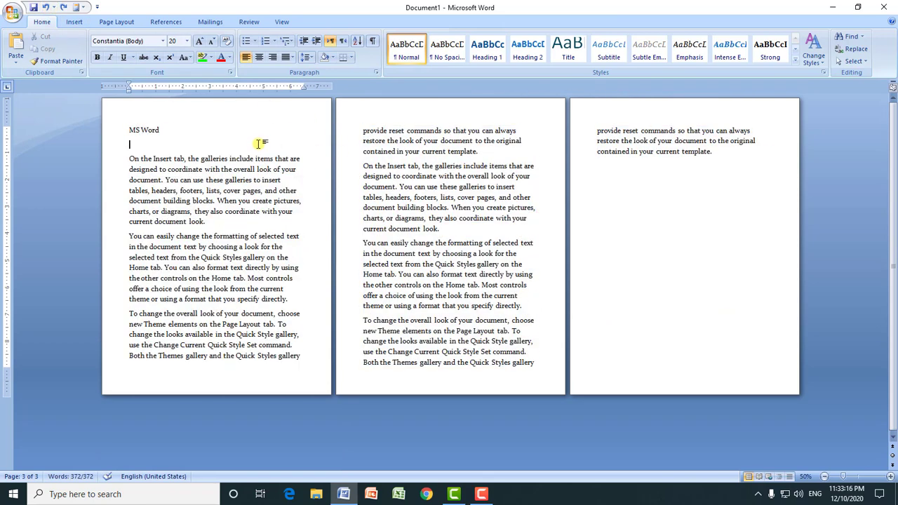
double_click(140, 108)
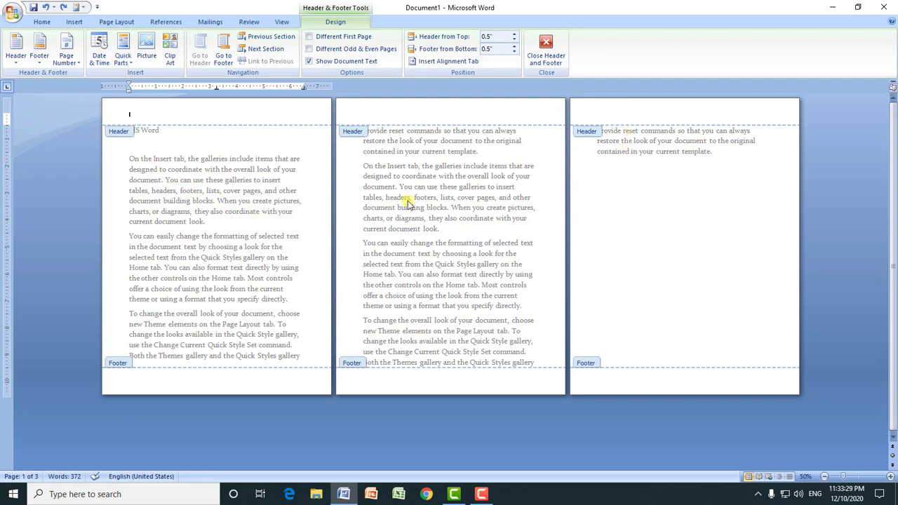
double_click(217, 223)
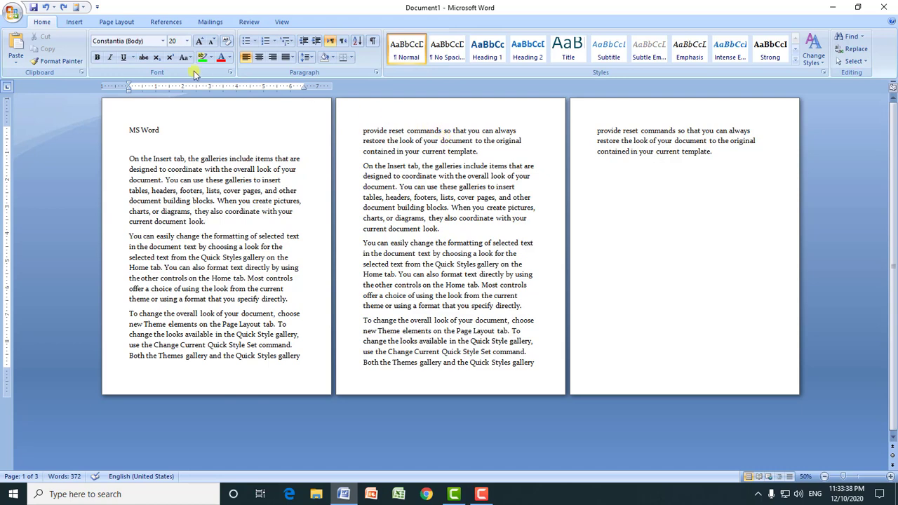
- Insert a Next Page section break after the first page's opening body paragraph
left_click(121, 24)
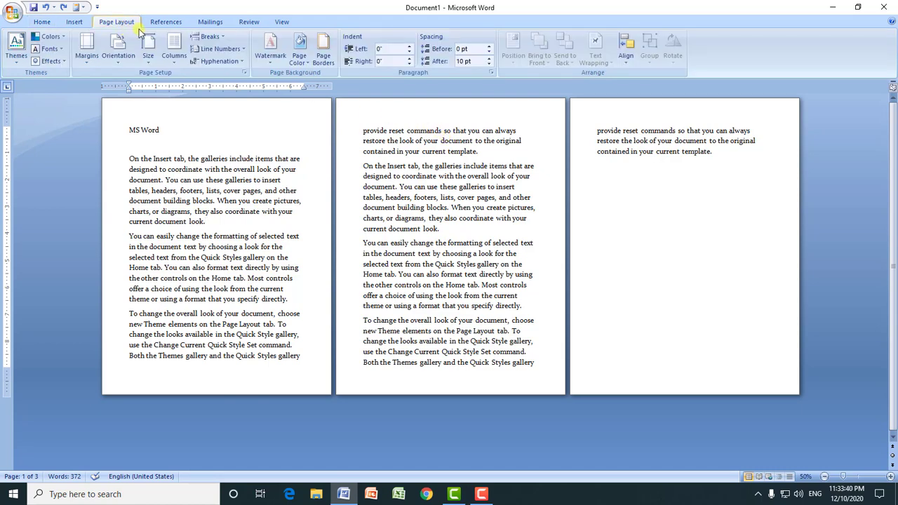
left_click(209, 37)
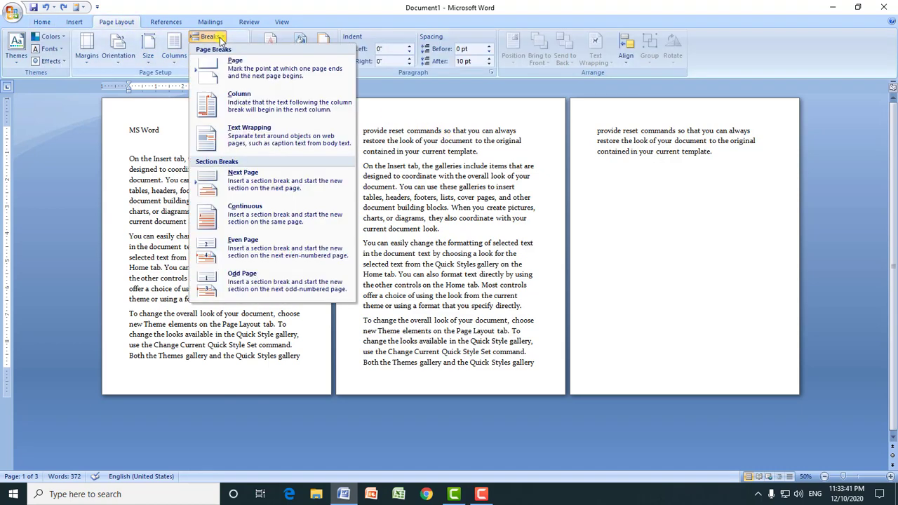
left_click(241, 188)
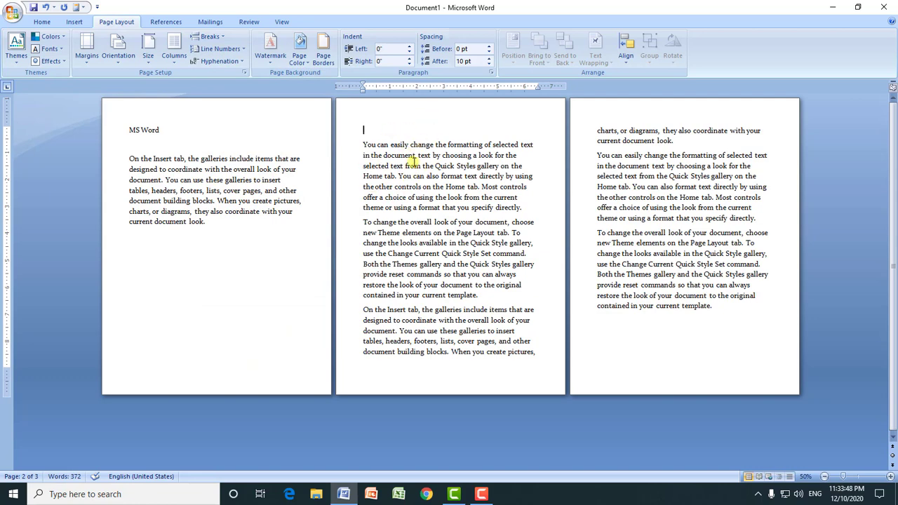
- Enter ABC in the header of the first page
double_click(152, 109)
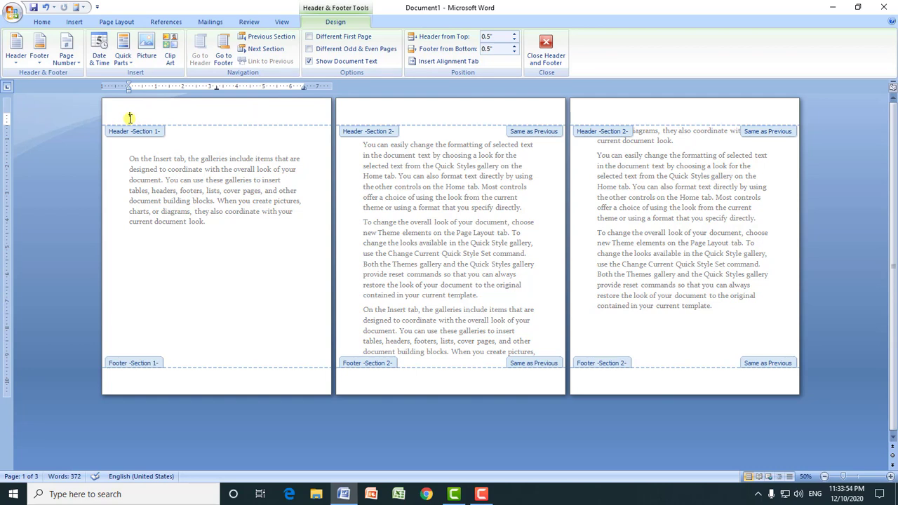
type("ABC")
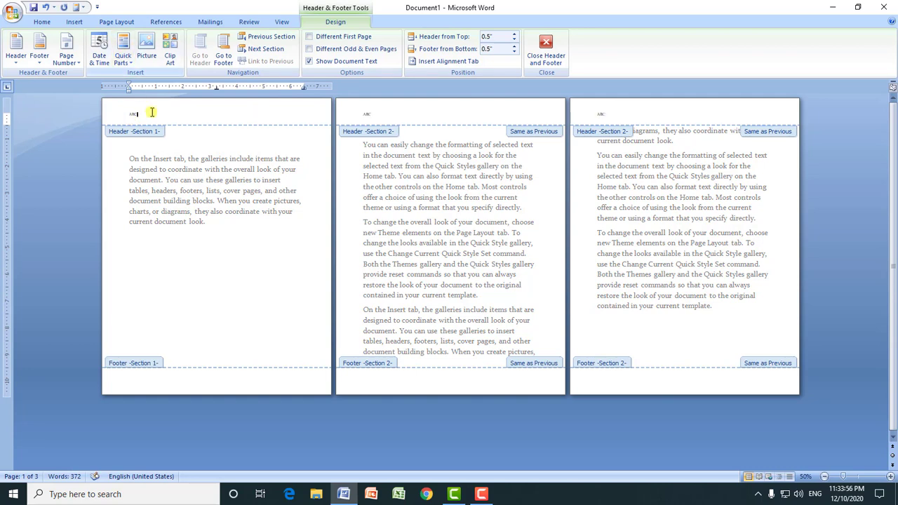
- Format the ABC header text as 22 pt, bold and red
left_click(890, 476)
left_click(890, 476)
left_click(890, 476)
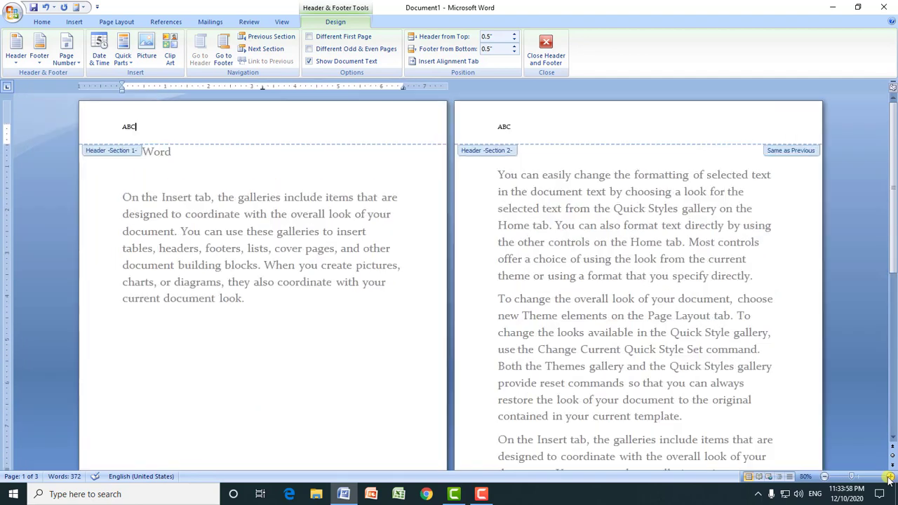
left_click(890, 476)
left_click(890, 477)
left_click_drag(277, 136, 311, 138)
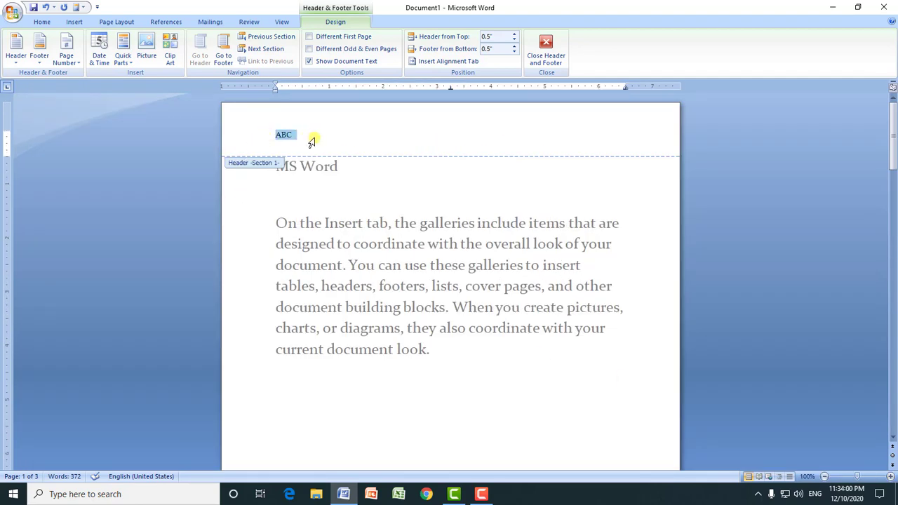
left_click(42, 22)
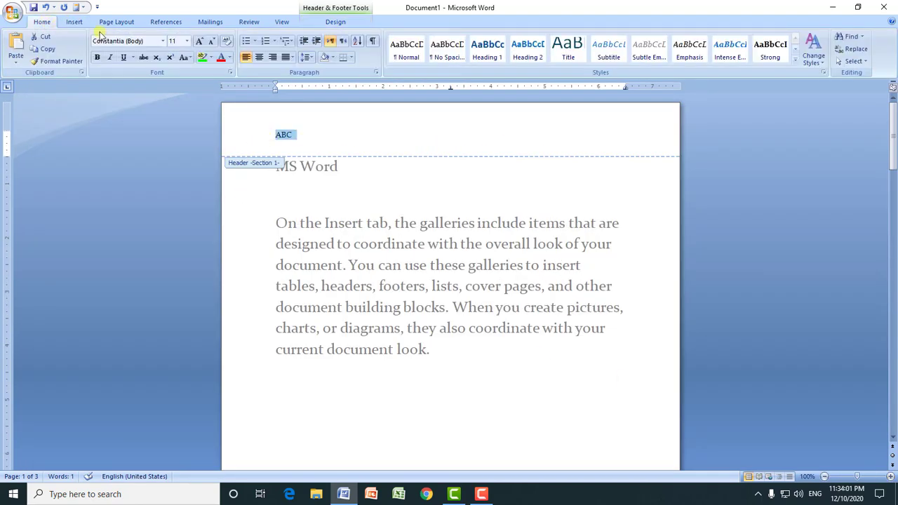
left_click(199, 40)
left_click(198, 41)
left_click(199, 41)
left_click(198, 41)
left_click(200, 41)
left_click(199, 41)
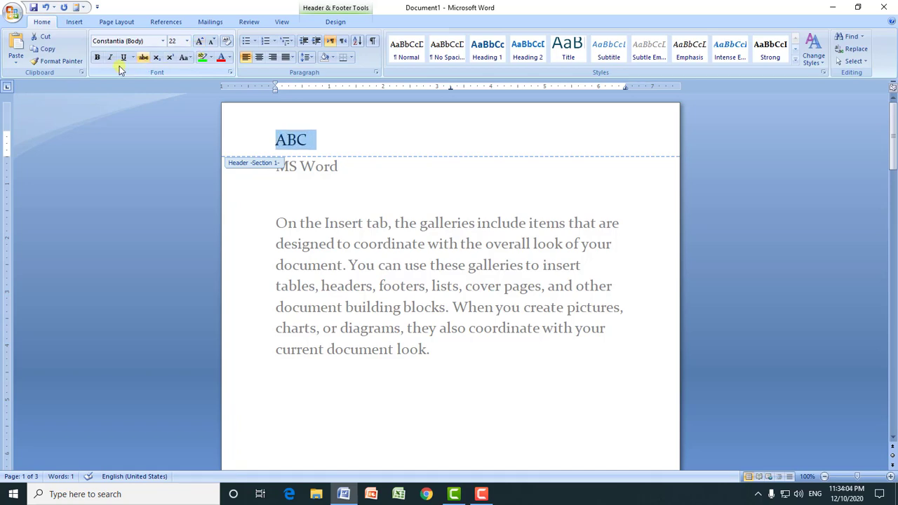
left_click(99, 57)
left_click(220, 57)
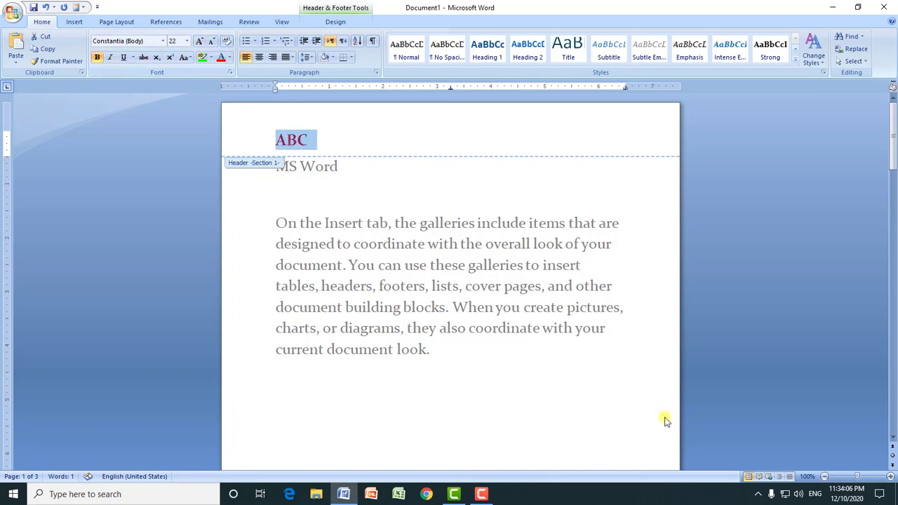
- Unlink the section 2 header from the previous section and replace its text with GOOD, with the pages shown at 50% zoom
left_click(824, 476)
left_click(824, 476)
left_click(824, 476)
left_click(824, 477)
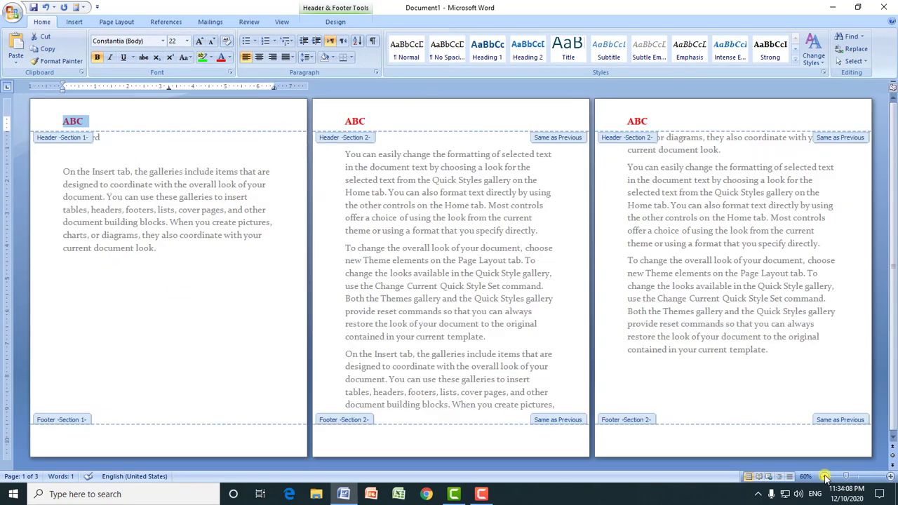
left_click(825, 476)
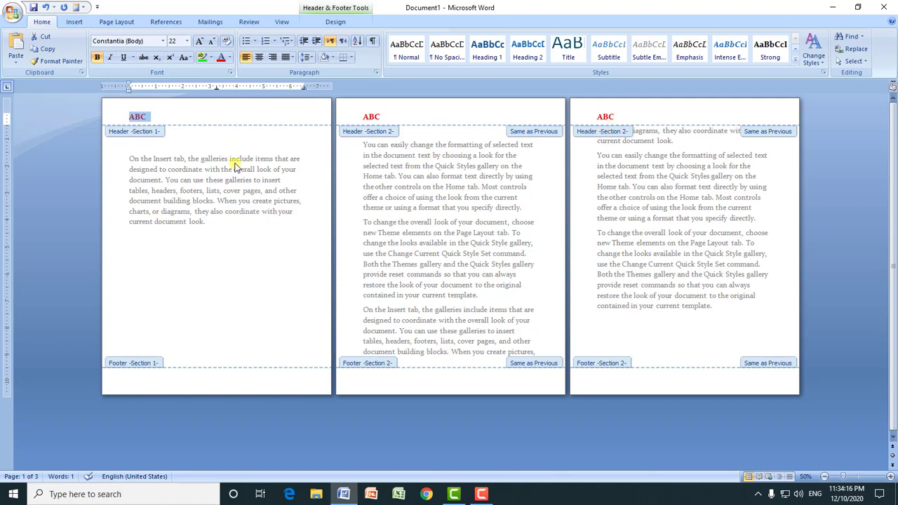
left_click(371, 117)
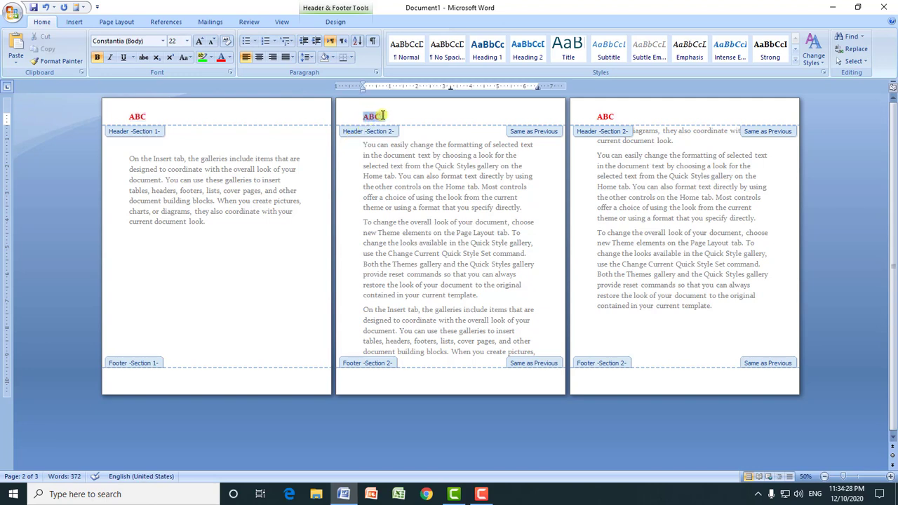
left_click(75, 22)
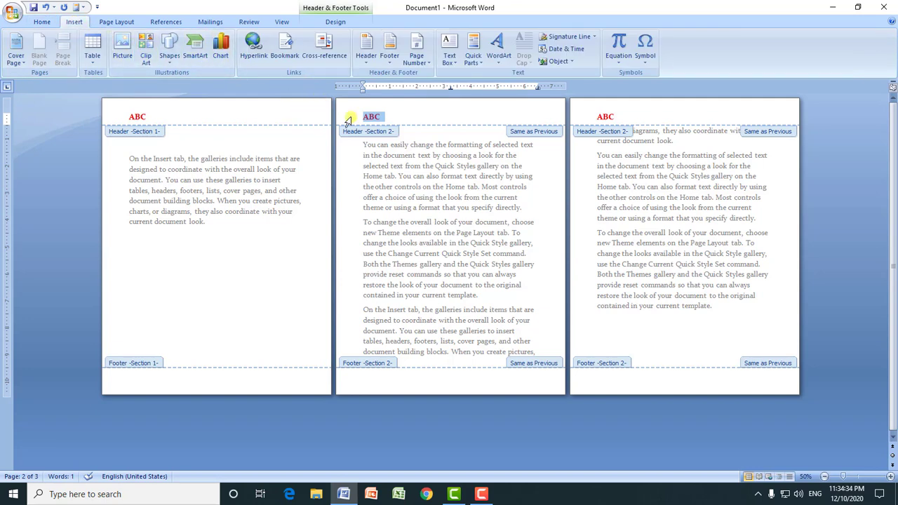
left_click(336, 22)
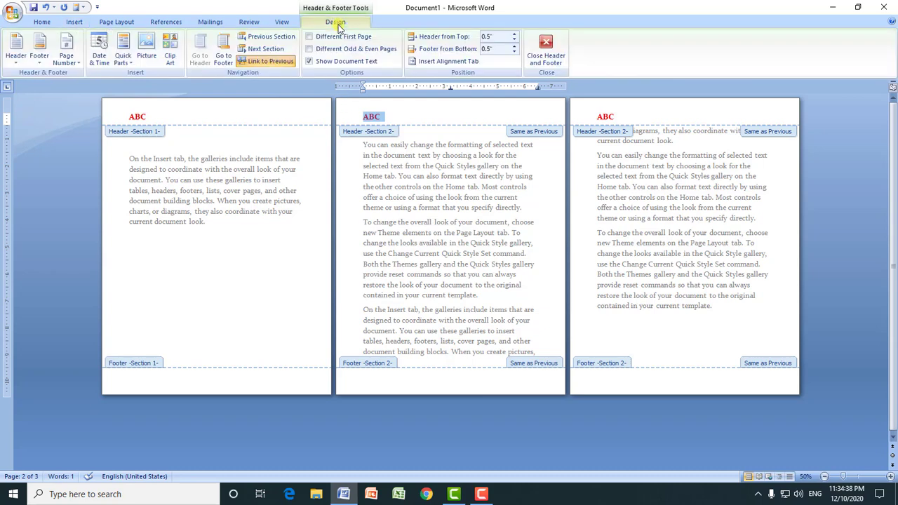
left_click(274, 63)
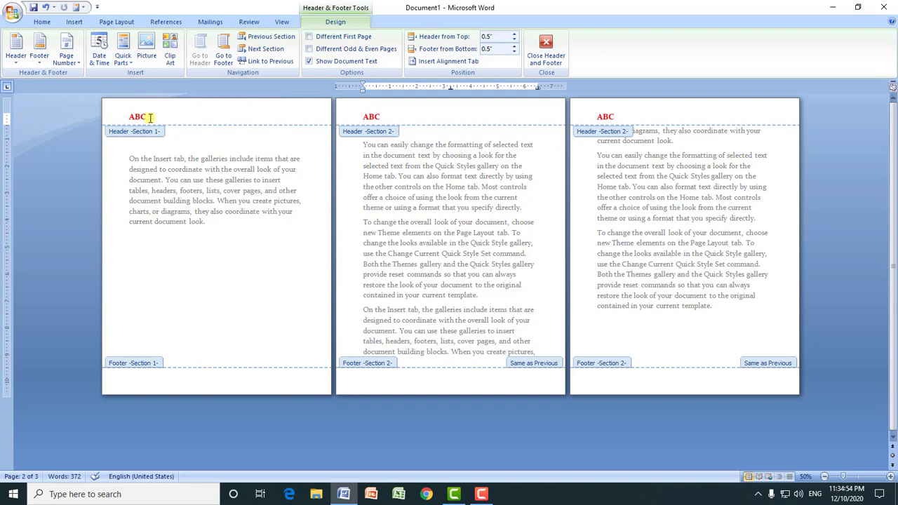
left_click_drag(364, 117, 388, 117)
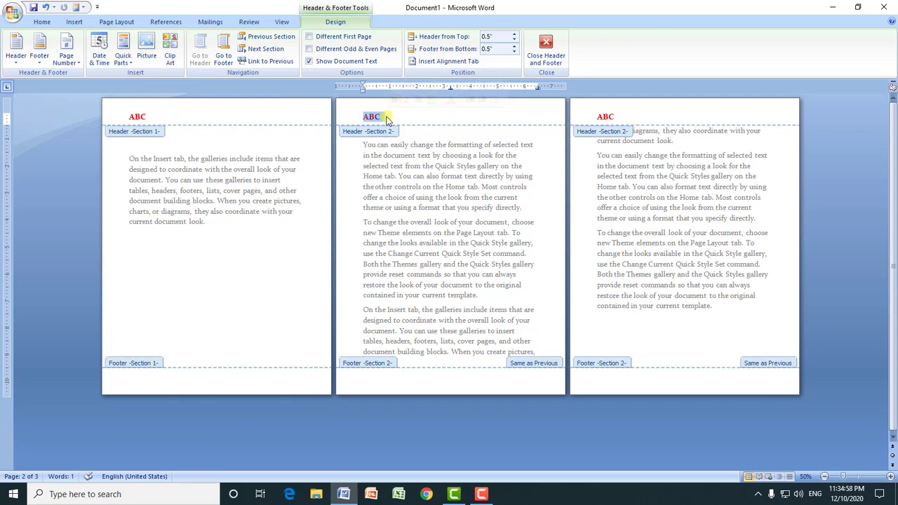
type("GOOD")
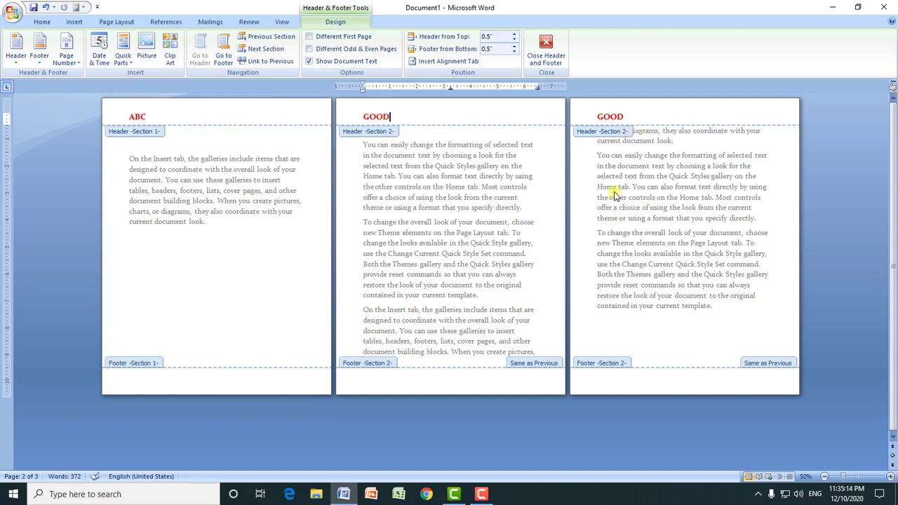
- Return to the body text, copy the last two paragraphs on the third page and paste them four times at the document's end
double_click(660, 268)
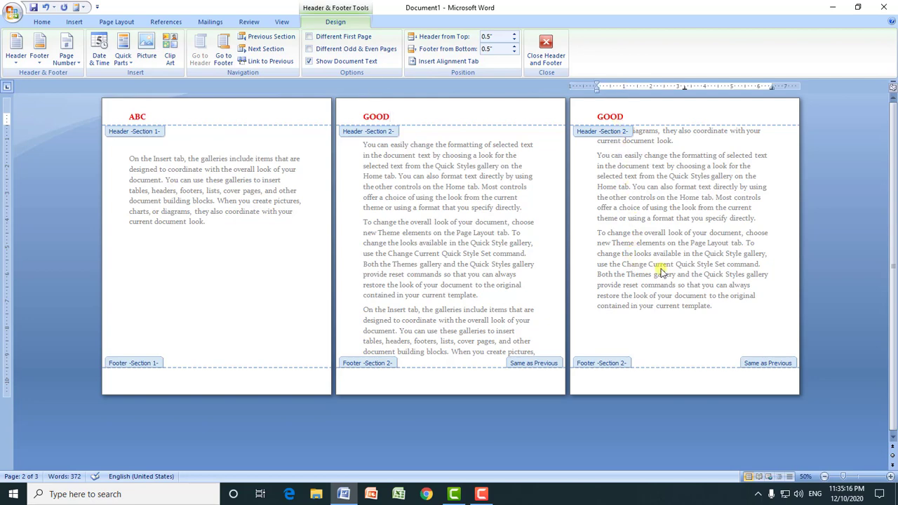
left_click(599, 232)
left_click(731, 317)
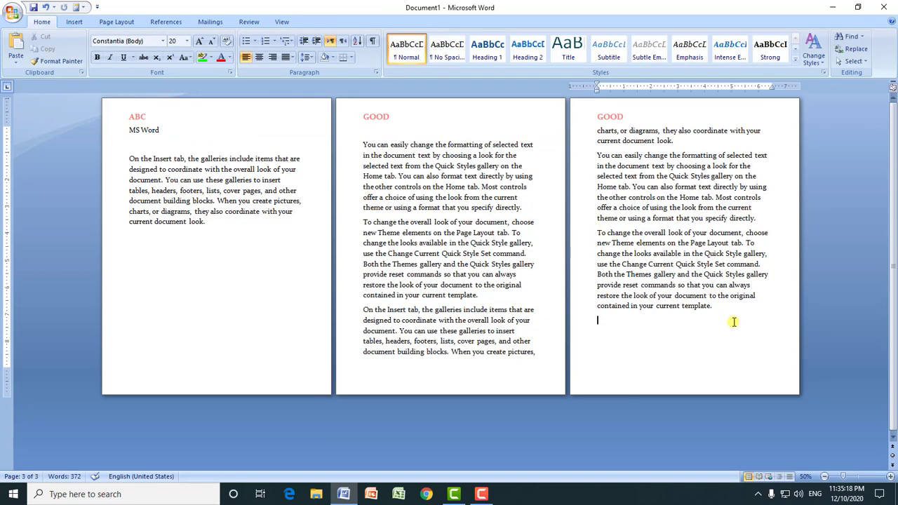
left_click_drag(597, 155, 724, 306)
key("ctrl+c")
key("ctrl+v")
key("ctrl+v")
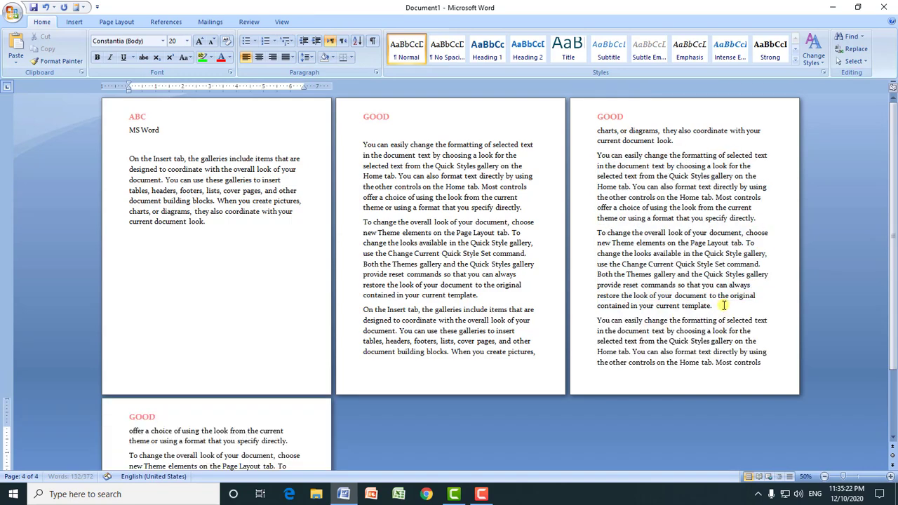
key("ctrl+v")
key("ctrl+v")
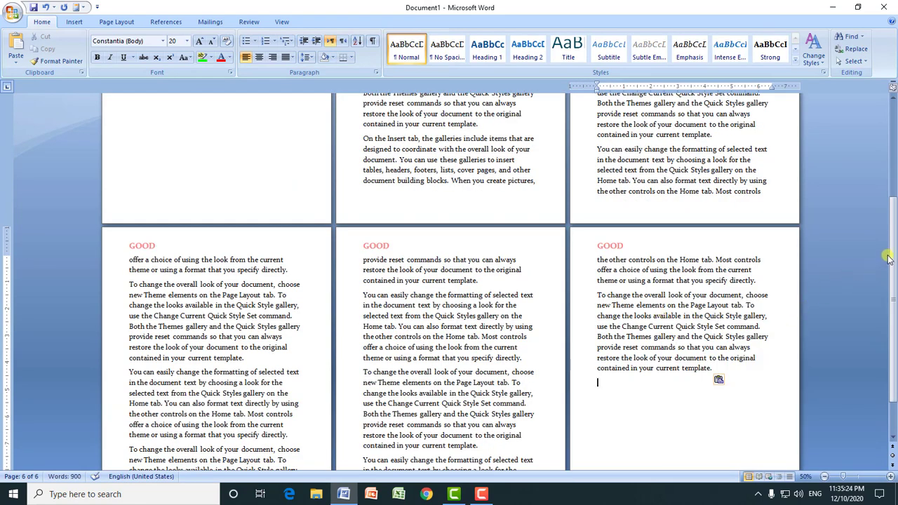
- Insert a Next Page section break on the fourth page after the first paragraph about changing the overall look of the document
left_click_drag(885, 259, 885, 168)
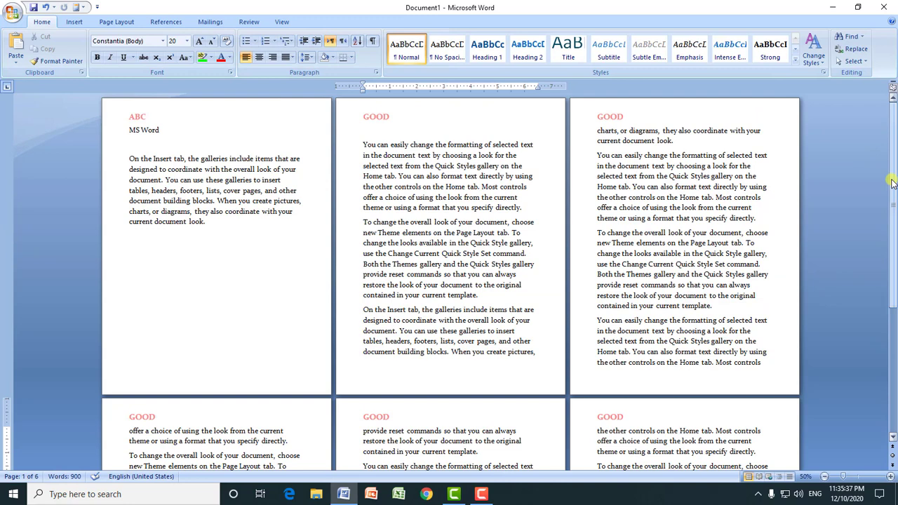
left_click_drag(892, 204, 792, 330)
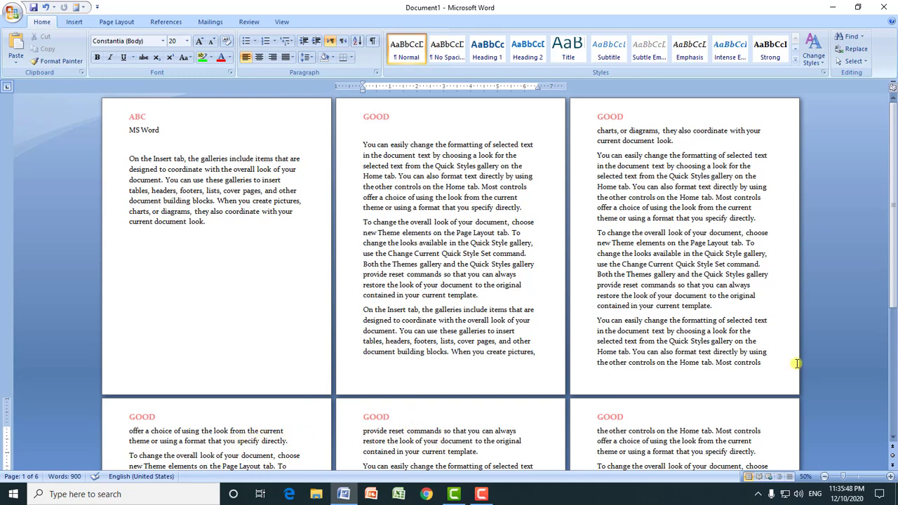
left_click(224, 447)
left_click(274, 455)
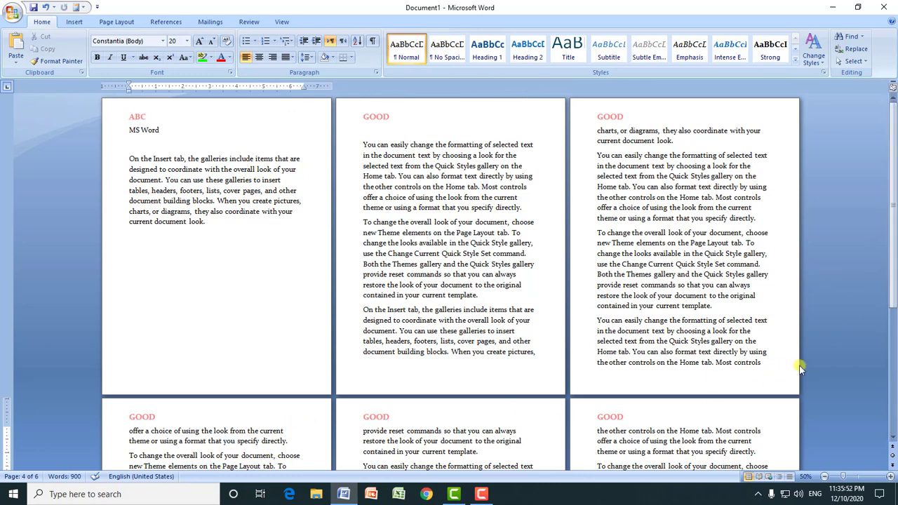
left_click(893, 436)
scroll(893, 436, "down", 5)
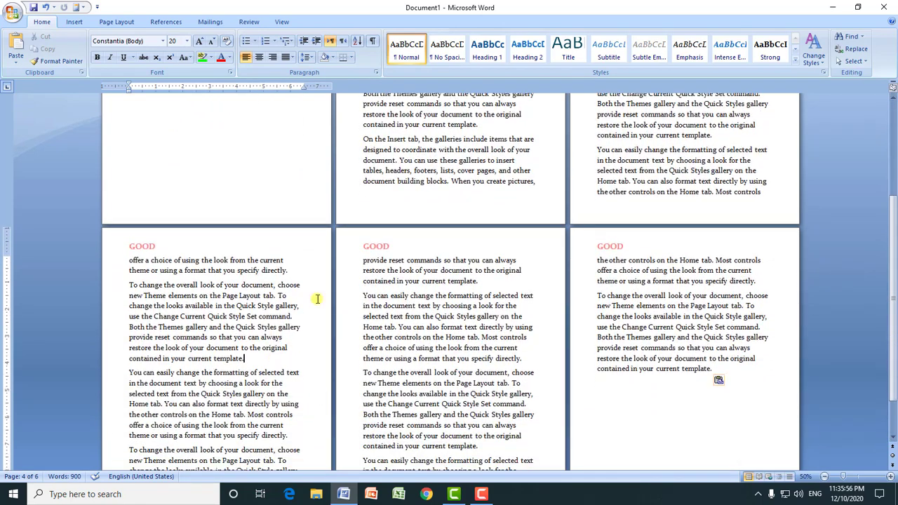
left_click(120, 26)
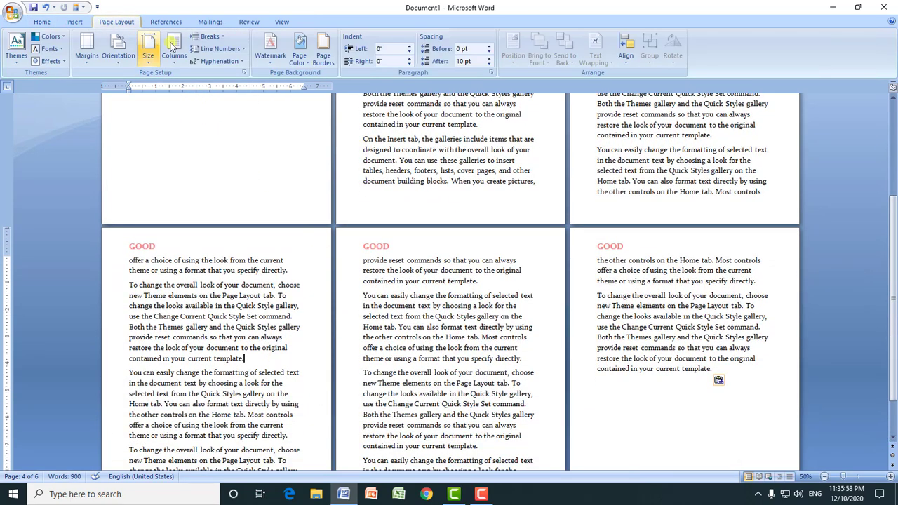
left_click(215, 41)
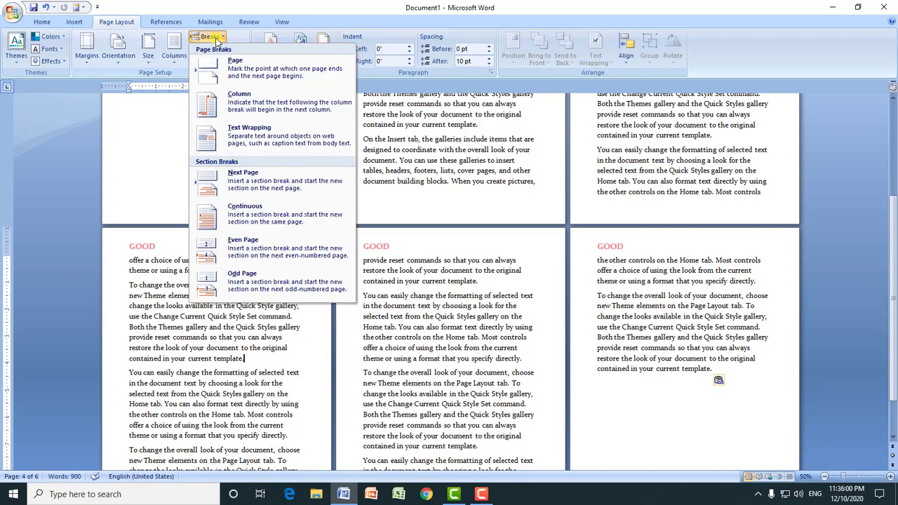
left_click(252, 184)
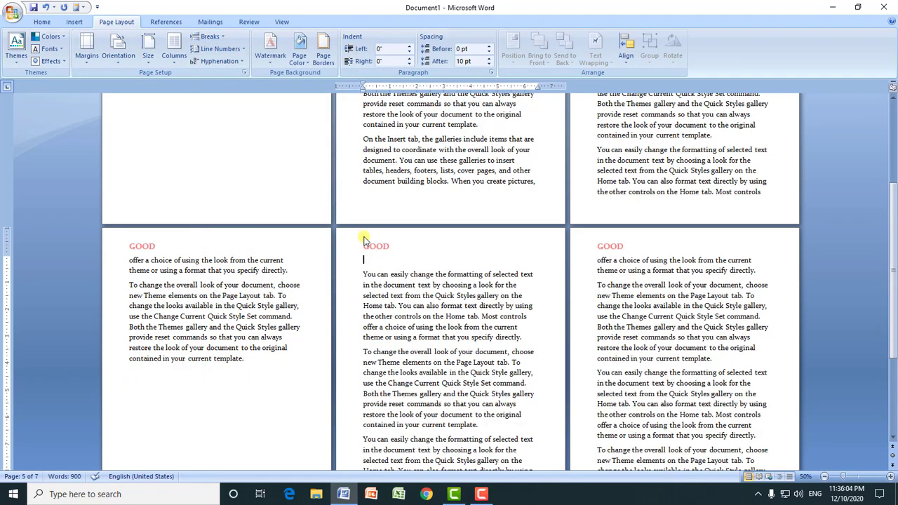
- Unlink the section 3 header from the previous section and replace its text with a person's name
double_click(364, 241)
left_click_drag(364, 244, 406, 245)
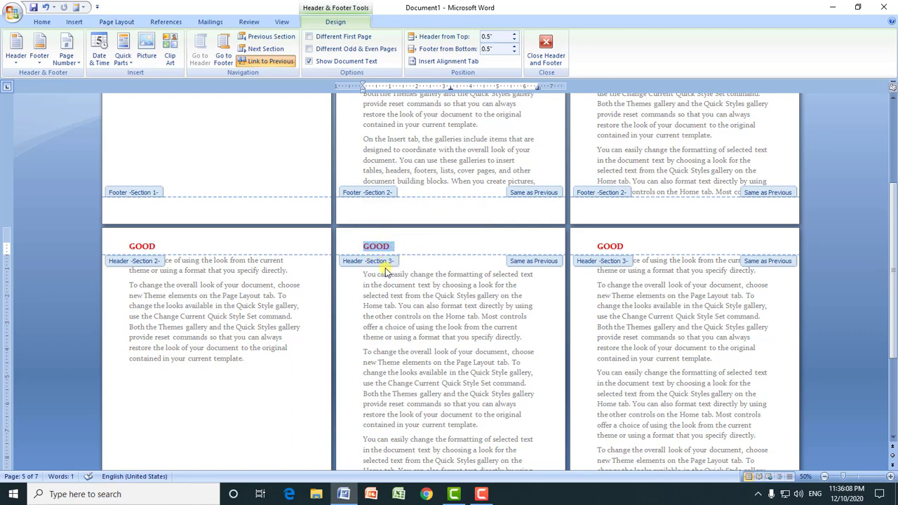
left_click(270, 64)
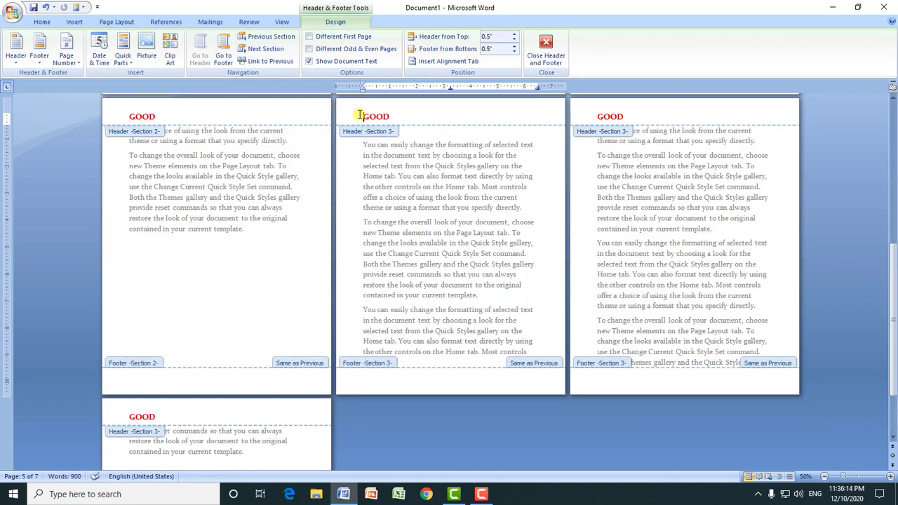
left_click_drag(359, 114, 398, 118)
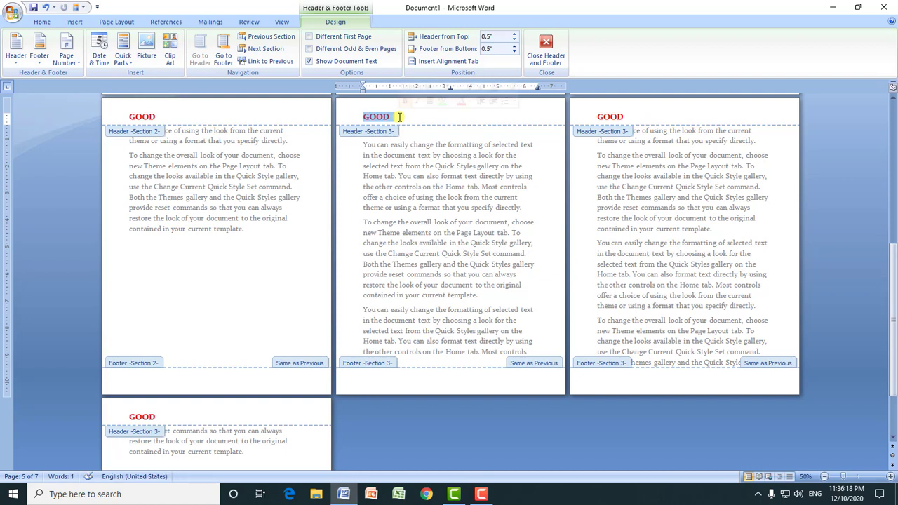
type("WASEEM")
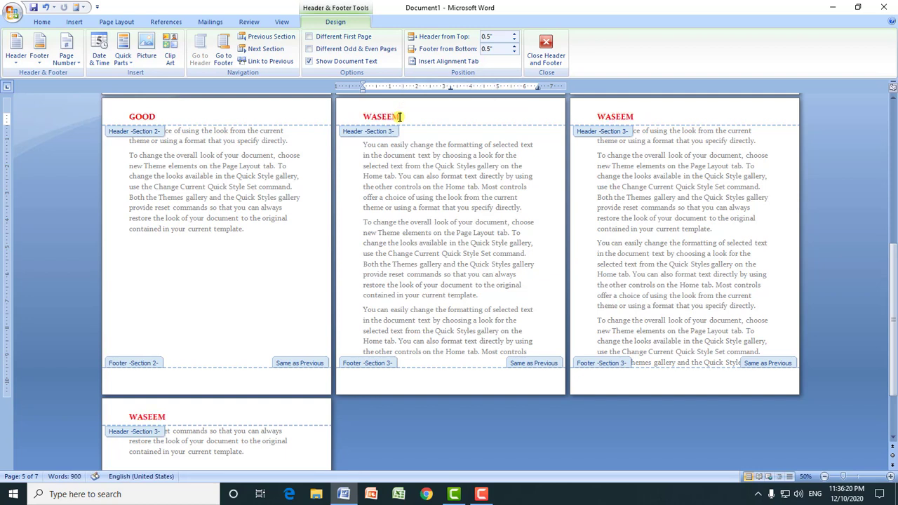
- Examine the headers of all three sections across the document's pages at 30% zoom, and enlarge the view again
left_click(826, 477)
left_click(825, 477)
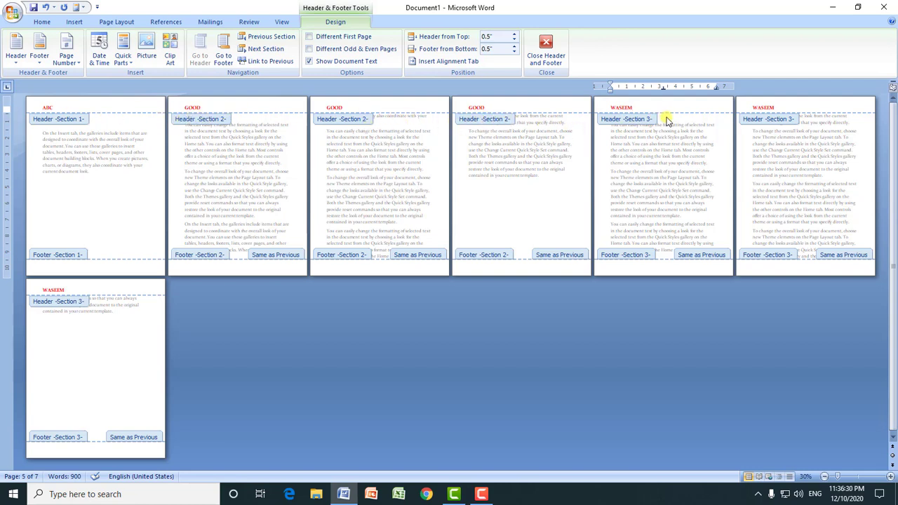
left_click(890, 477)
left_click(890, 476)
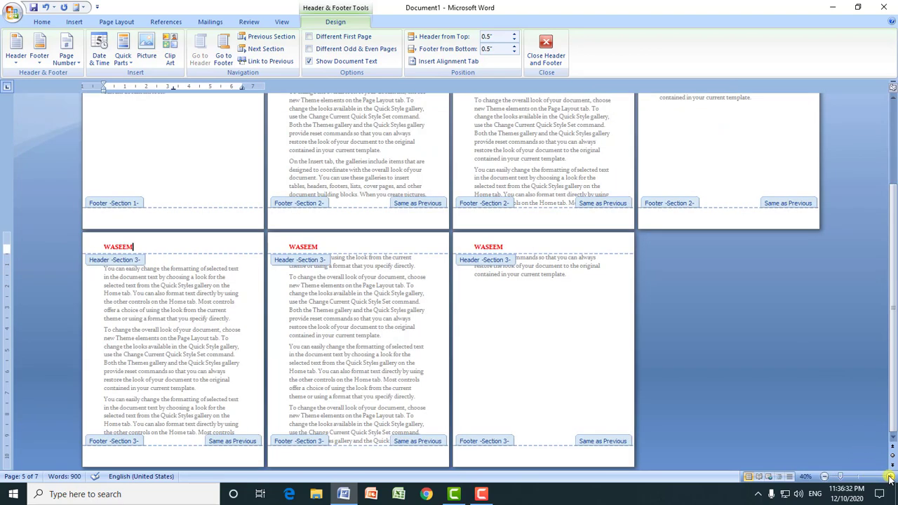
- Leave header editing and return to the document's body text
left_click(889, 476)
left_click(889, 477)
left_click_drag(894, 284, 894, 109)
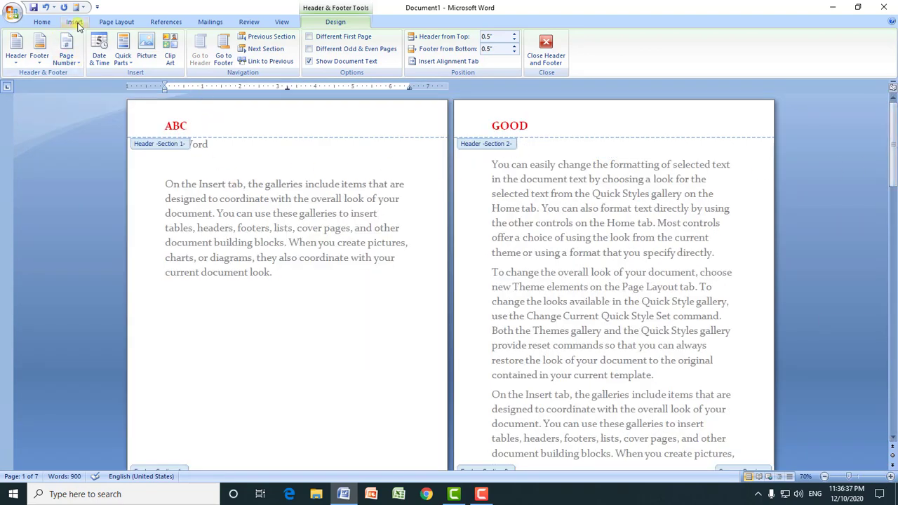
left_click(114, 22)
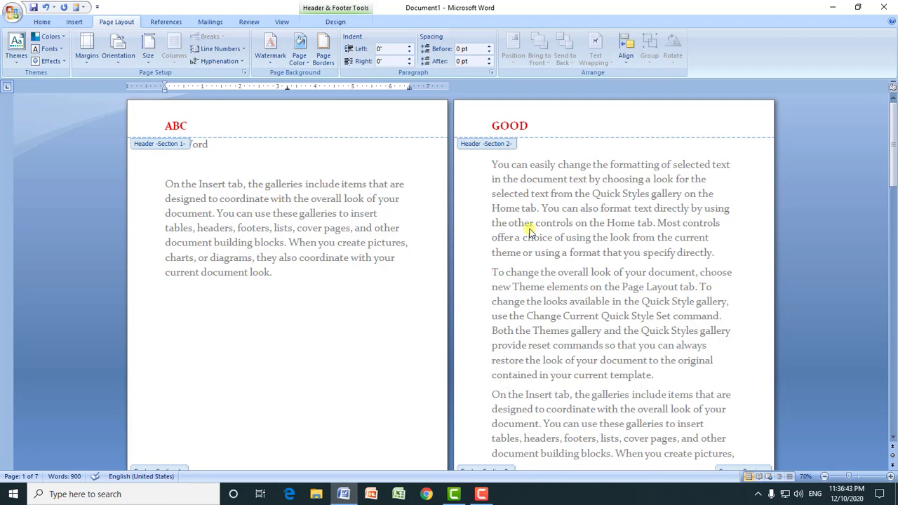
key("Escape")
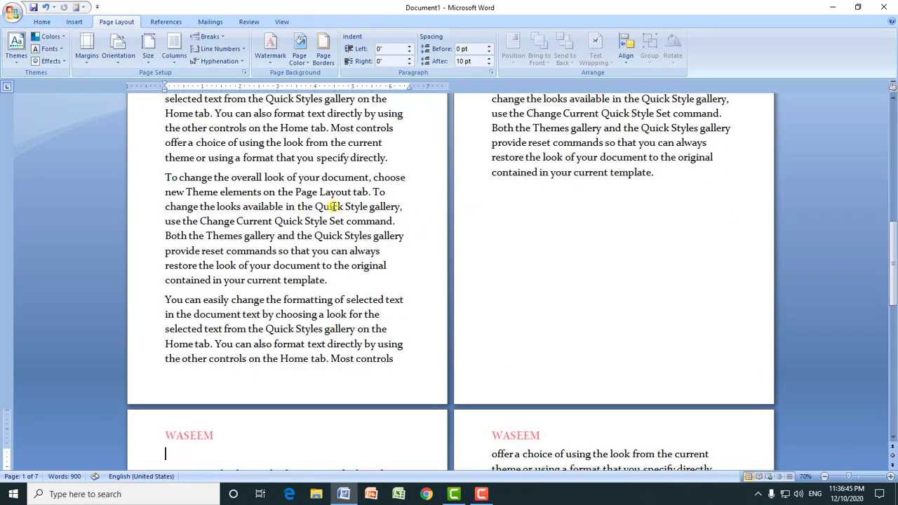
- Turn on continuous line numbering for the first section, and do the same for the second section
left_click_drag(893, 270, 893, 102)
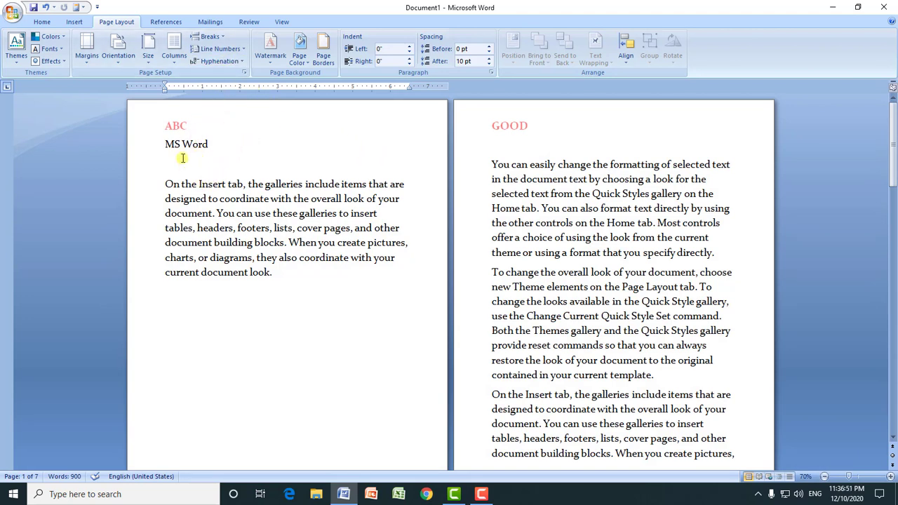
left_click(219, 49)
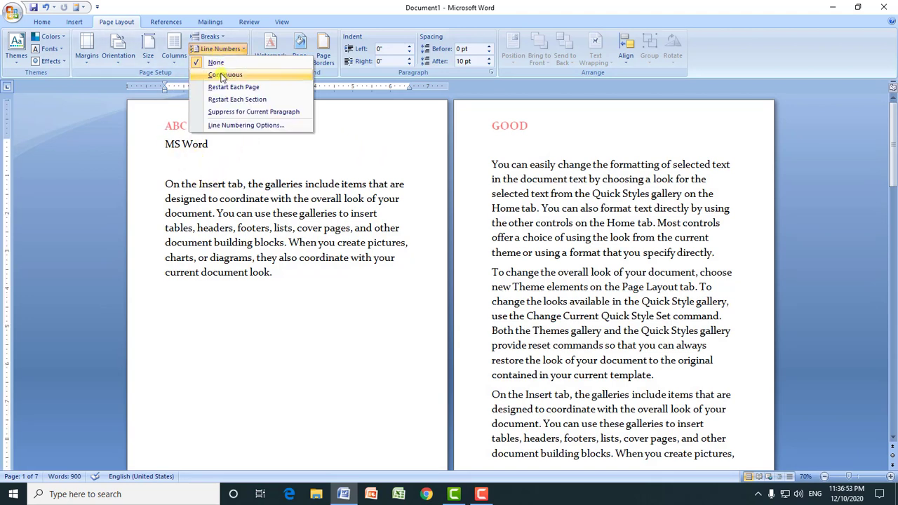
left_click(224, 74)
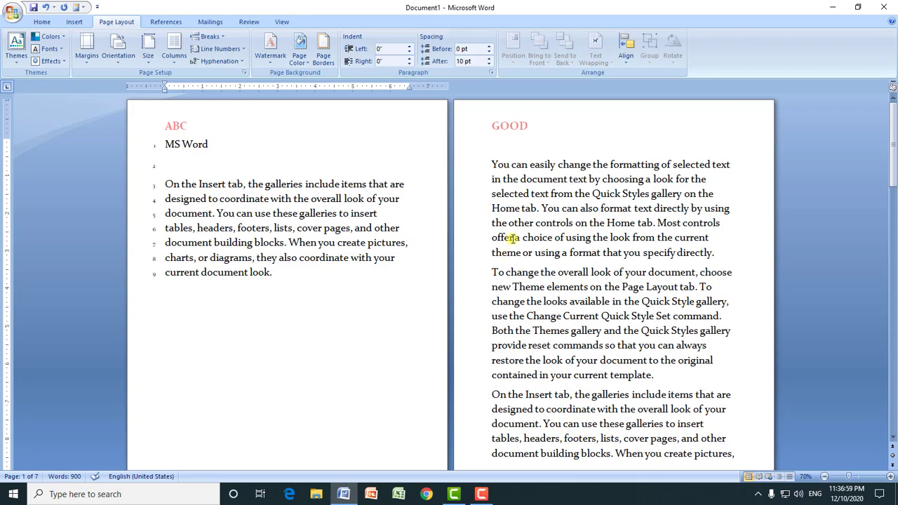
left_click(512, 179)
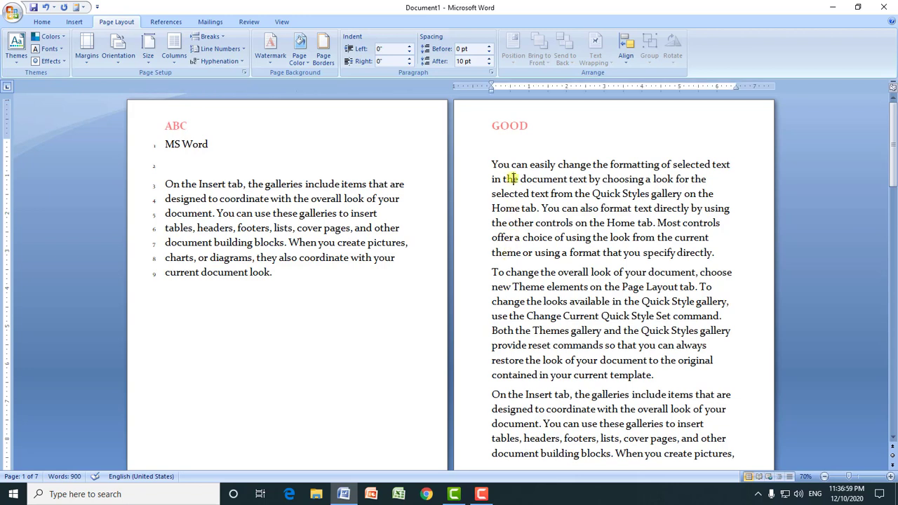
left_click(225, 53)
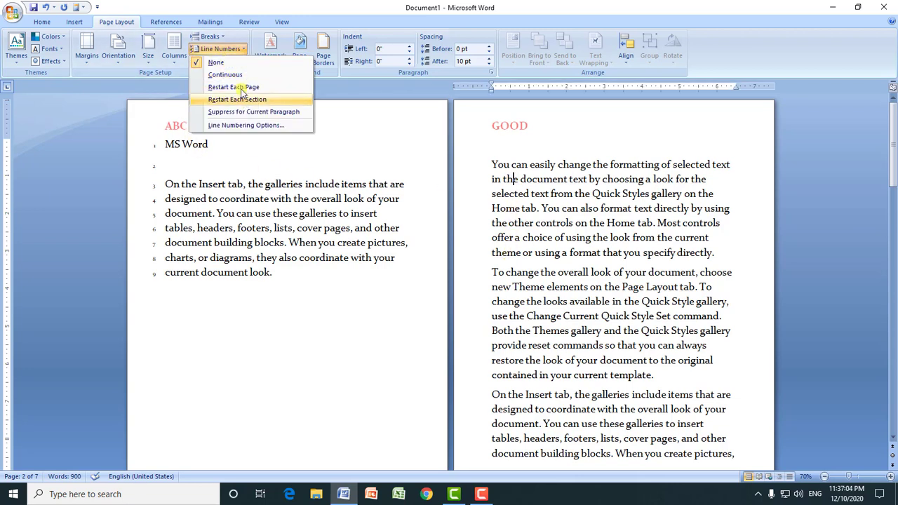
left_click(223, 75)
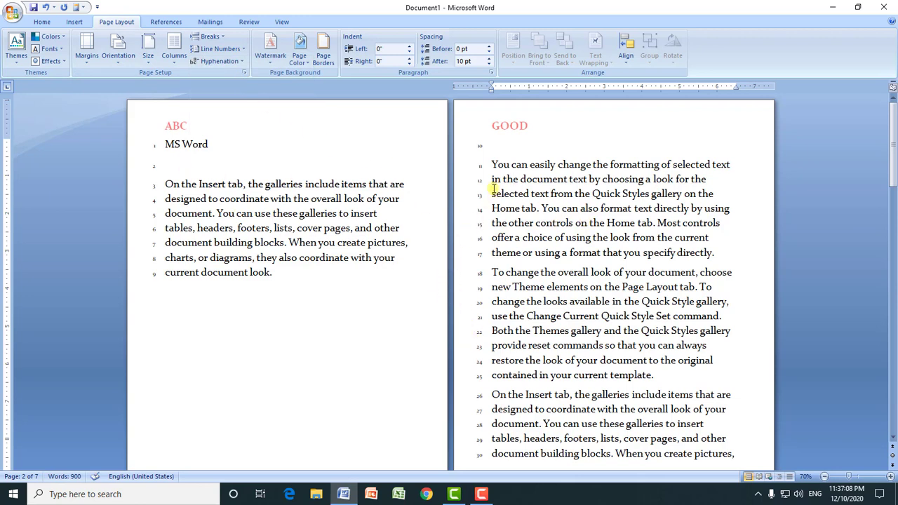
- Set the second section's line numbering to restart on each page and examine the numbers at 150% zoom
left_click(219, 62)
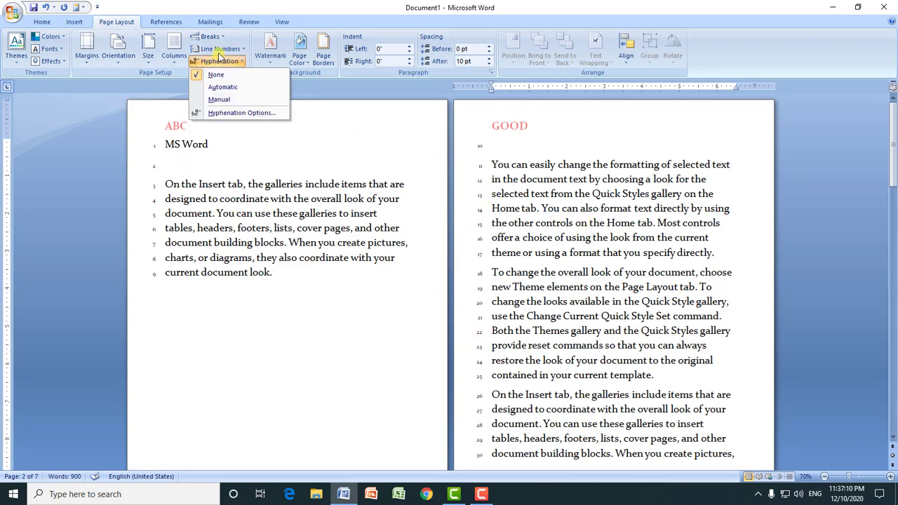
left_click(220, 51)
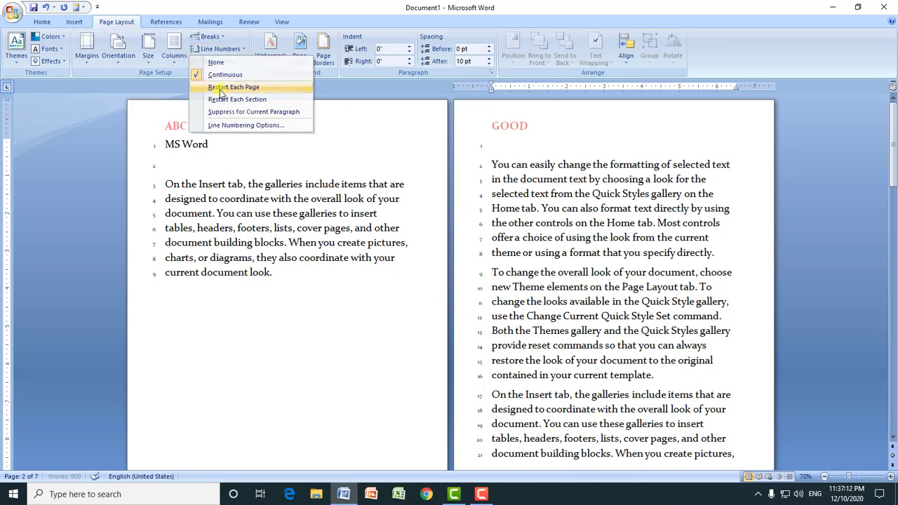
left_click(220, 86)
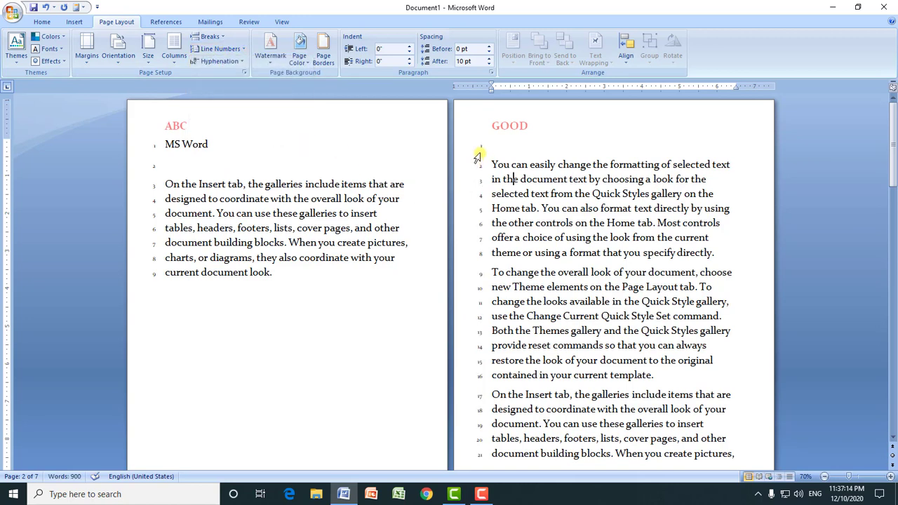
left_click(513, 179)
left_click(889, 477)
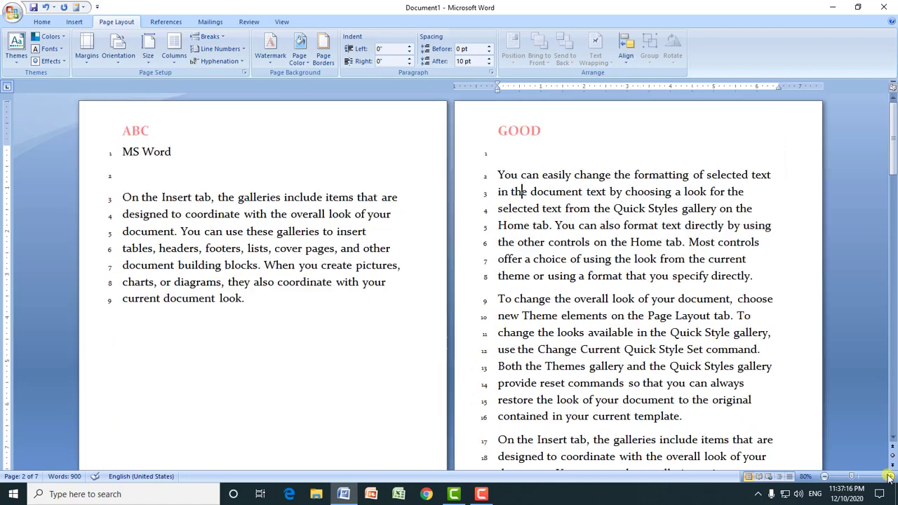
left_click(889, 477)
left_click(888, 477)
left_click(890, 478)
left_click(889, 478)
left_click(889, 478)
left_click(890, 478)
left_click(889, 478)
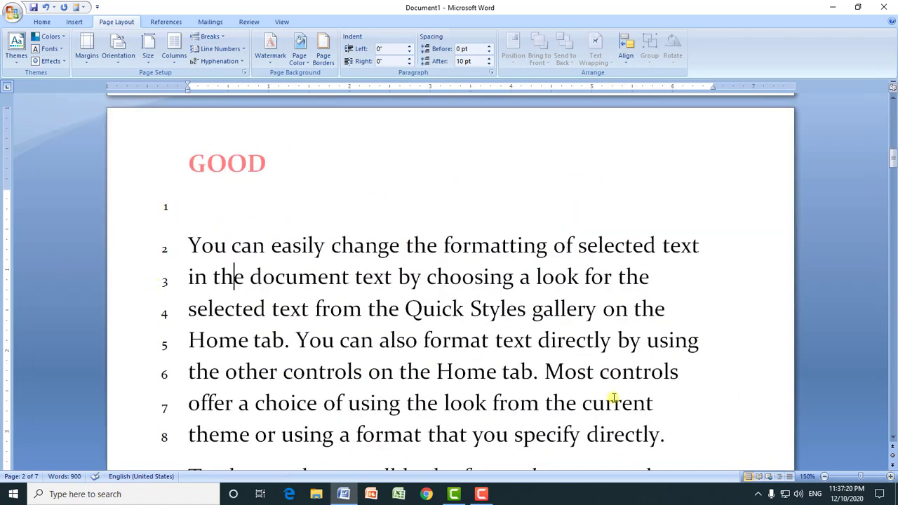
- Set the second section's line numbering to restart each section and return the view to 80% zoom
left_click(420, 289)
left_click(235, 49)
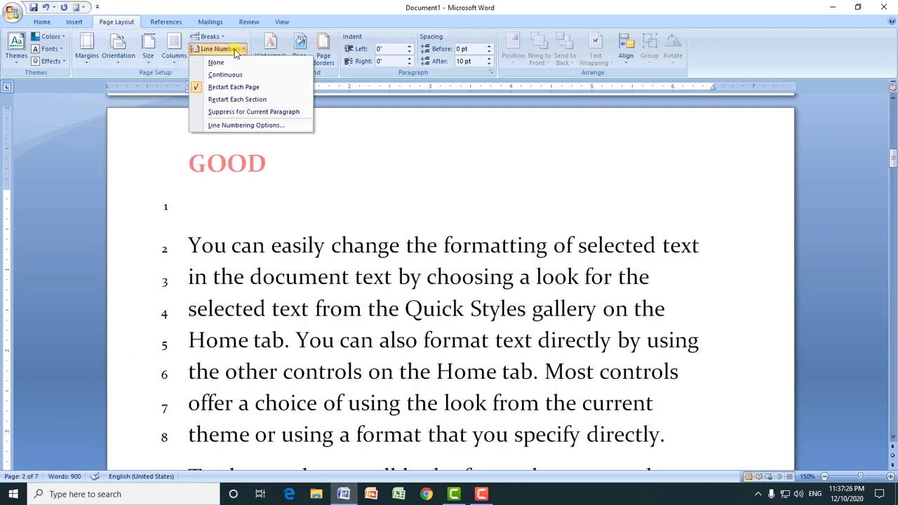
left_click(233, 100)
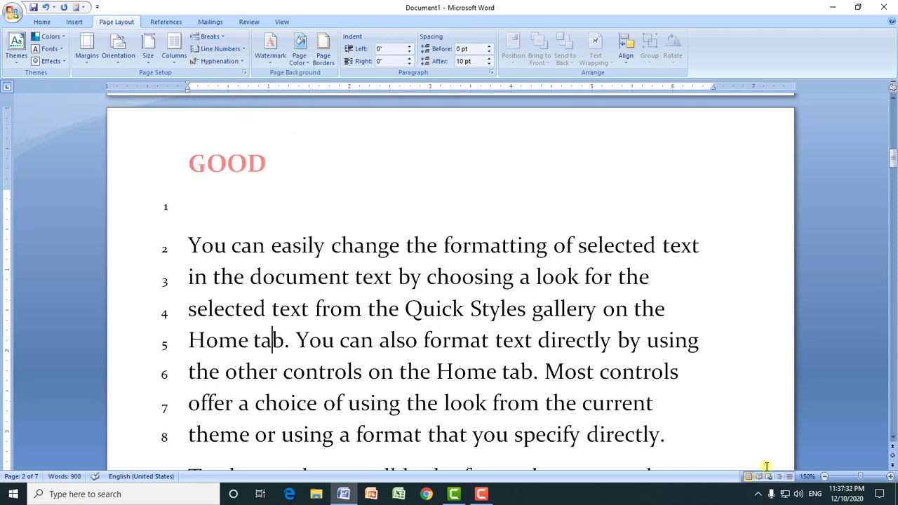
left_click(812, 477)
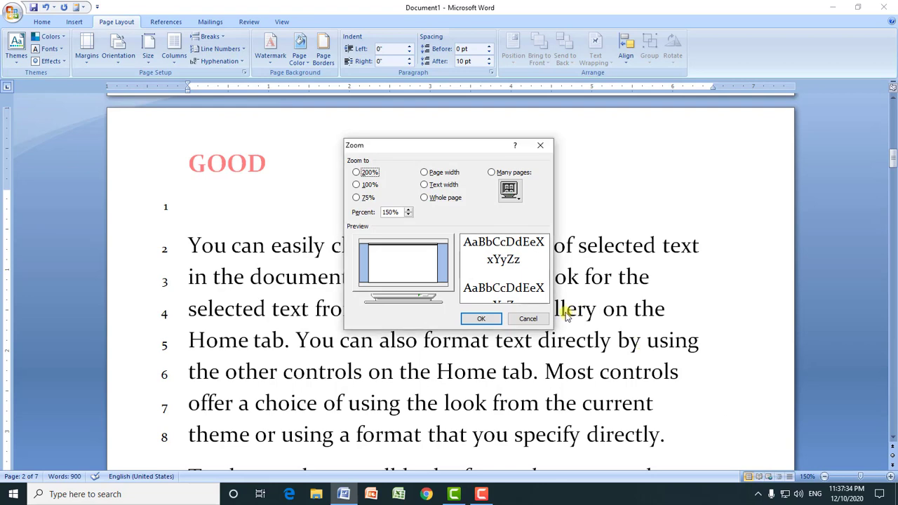
left_click(527, 317)
left_click(824, 477)
left_click(824, 476)
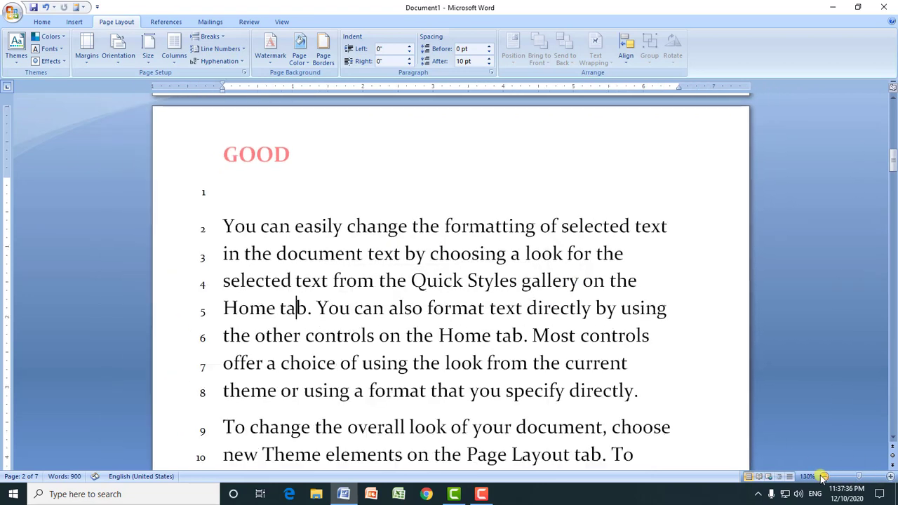
left_click(824, 476)
left_click(824, 476)
left_click(824, 476)
left_click(824, 476)
left_click(824, 477)
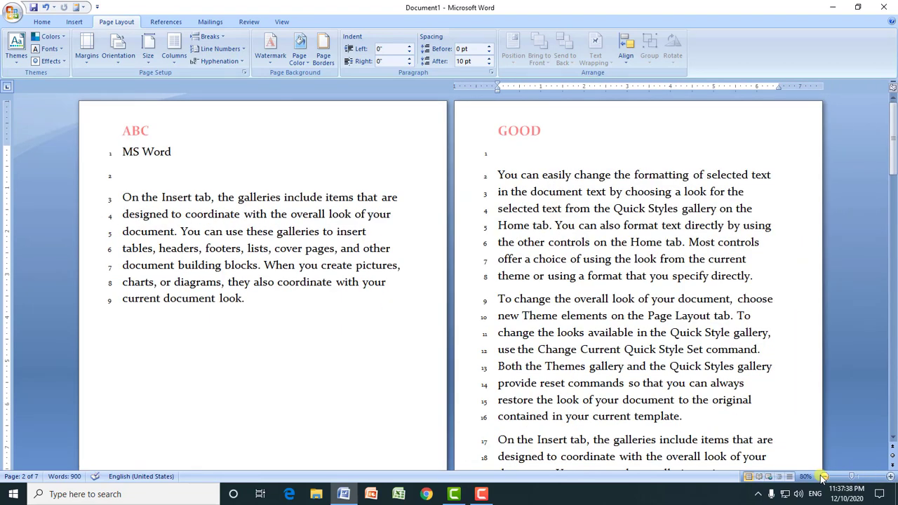
- Make line numbering restart each section across the whole document and check the numbers on its pages
key("ctrl+a")
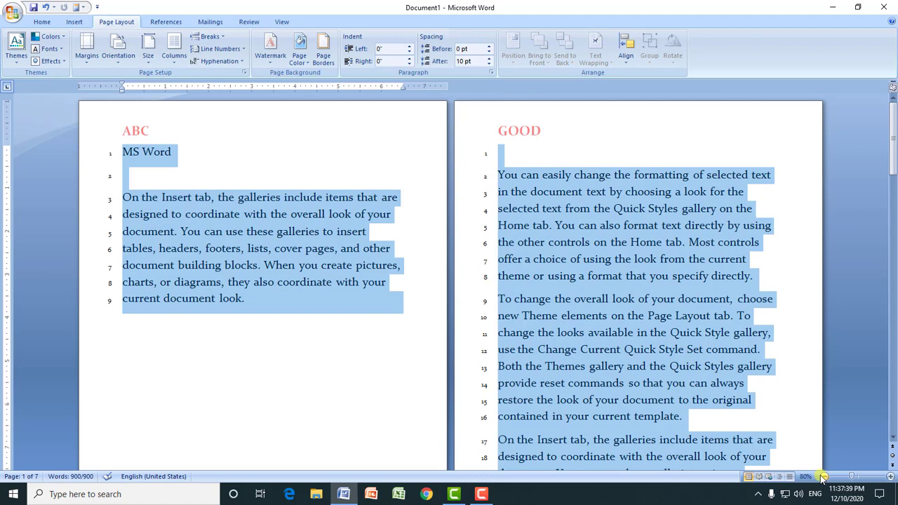
left_click(222, 49)
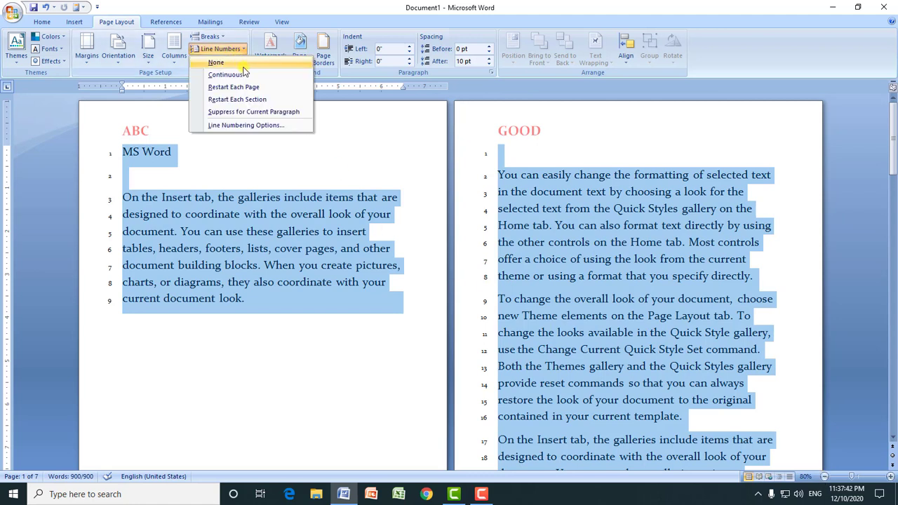
left_click(242, 99)
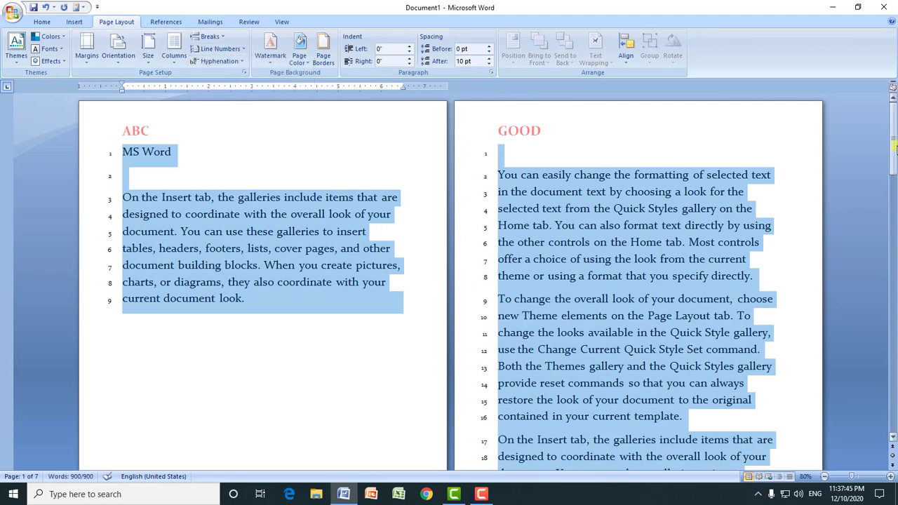
left_click_drag(892, 171, 892, 384)
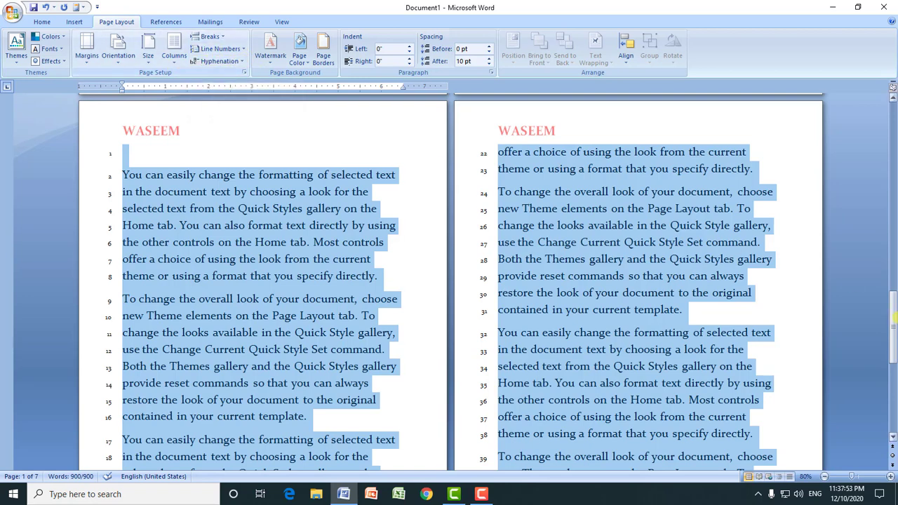
left_click_drag(893, 309, 895, 151)
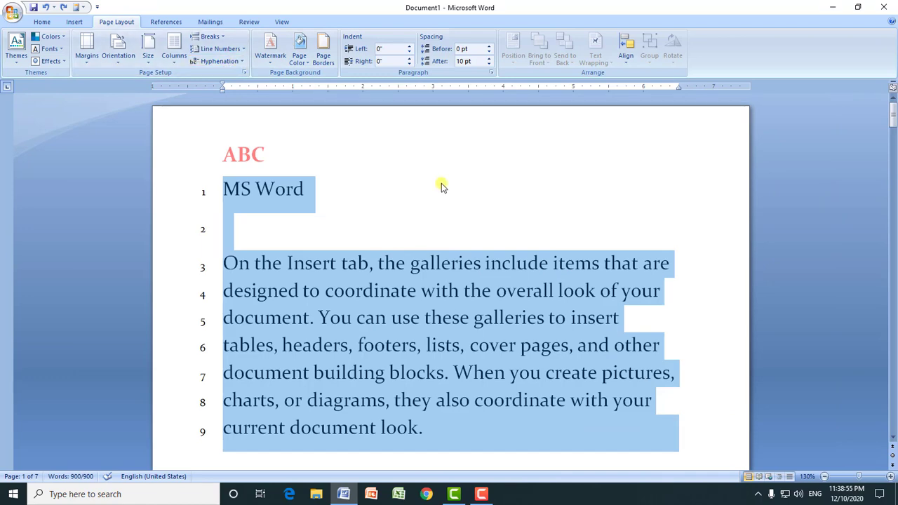
- Create a new blank document and fill it with sample paragraphs using =RAND()
key("ctrl+n")
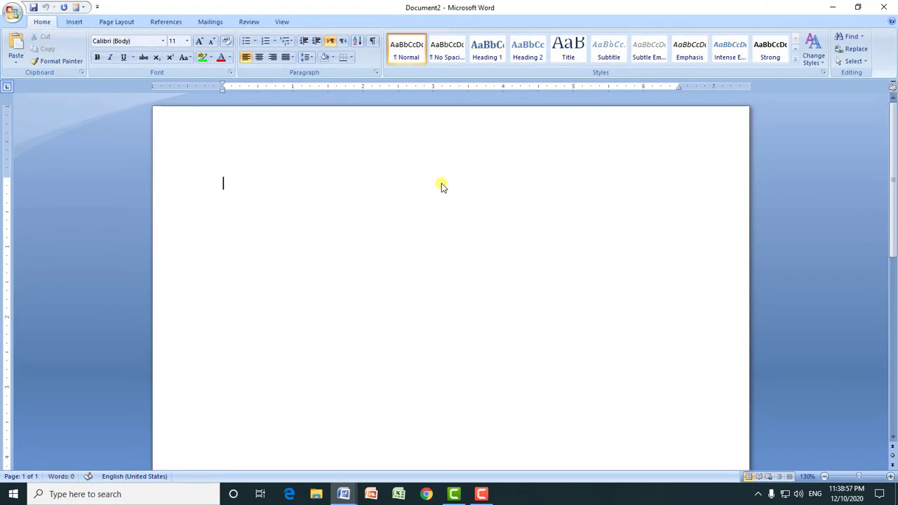
type("=RAND()")
key("Return")
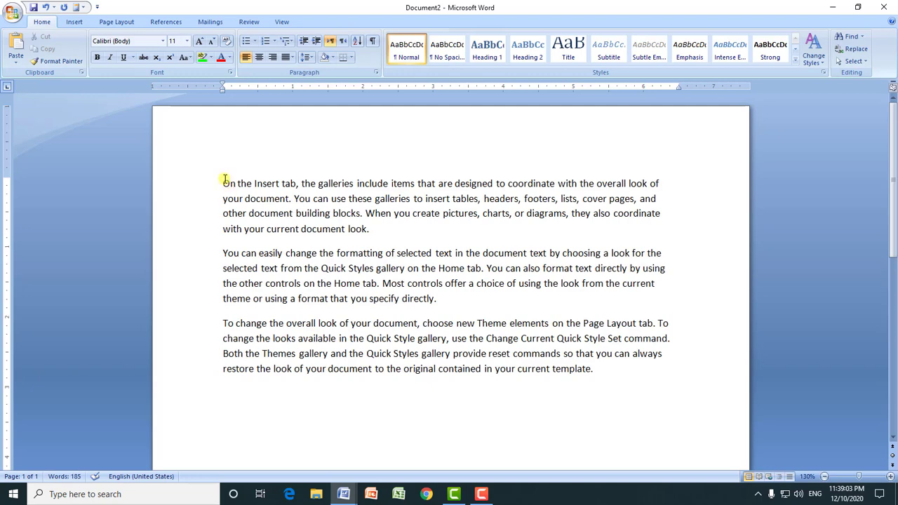
- Enlarge all of the sample text to font size 20
left_click_drag(223, 184, 603, 383)
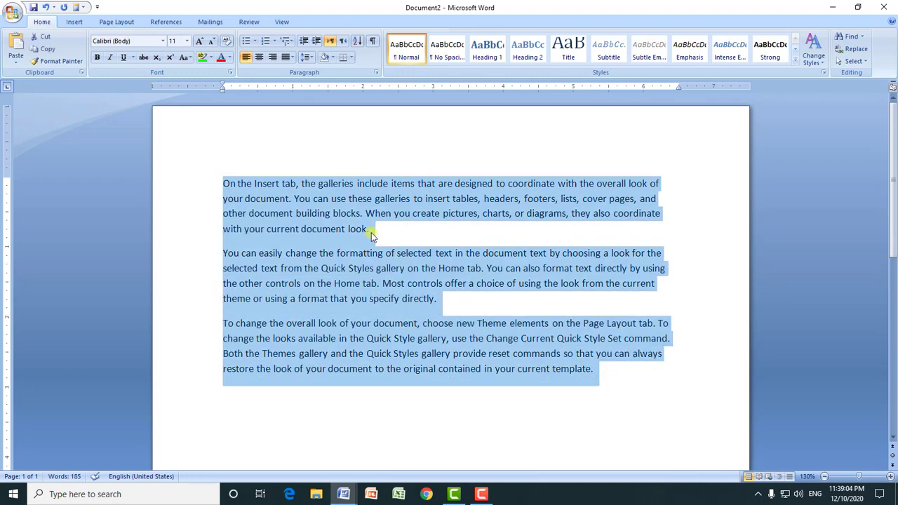
left_click(199, 40)
left_click(199, 40)
left_click(199, 40)
left_click(199, 40)
left_click(199, 41)
left_click(421, 189)
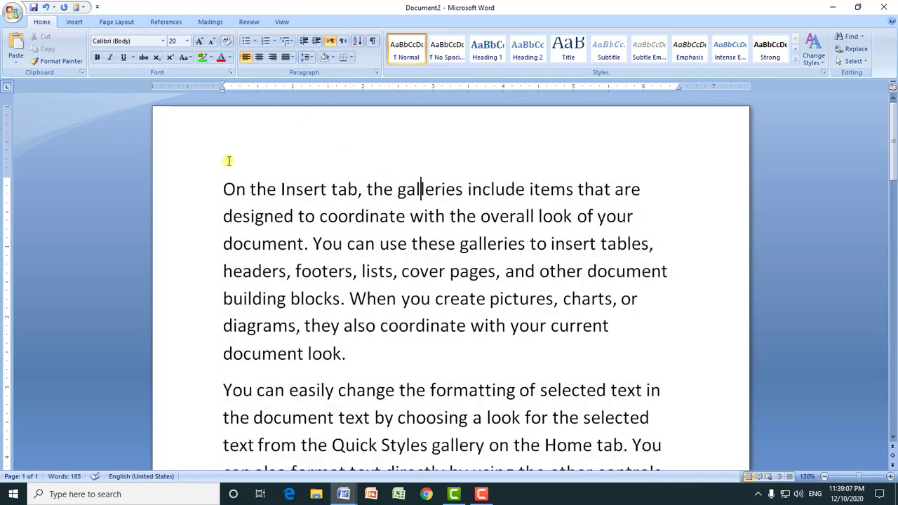
- Turn on automatic hyphenation and examine how the word "designed" is split between the first two lines
left_click(116, 22)
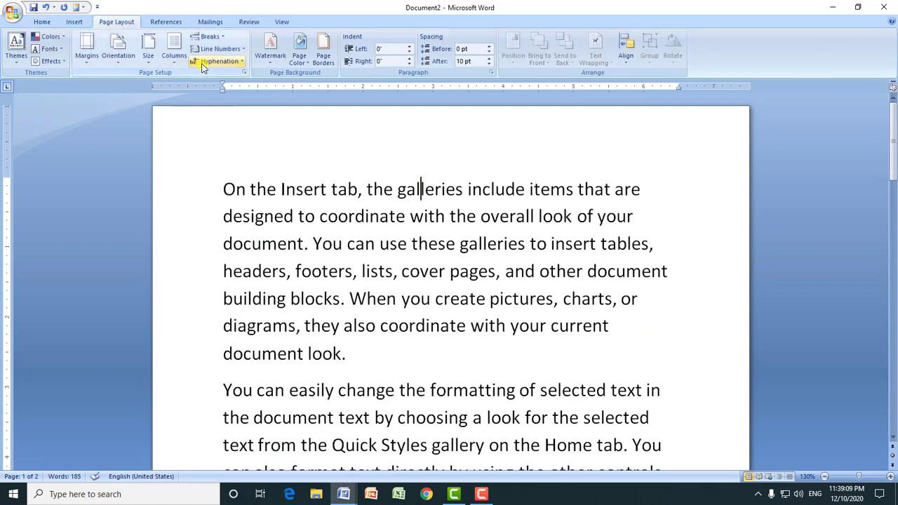
left_click(204, 64)
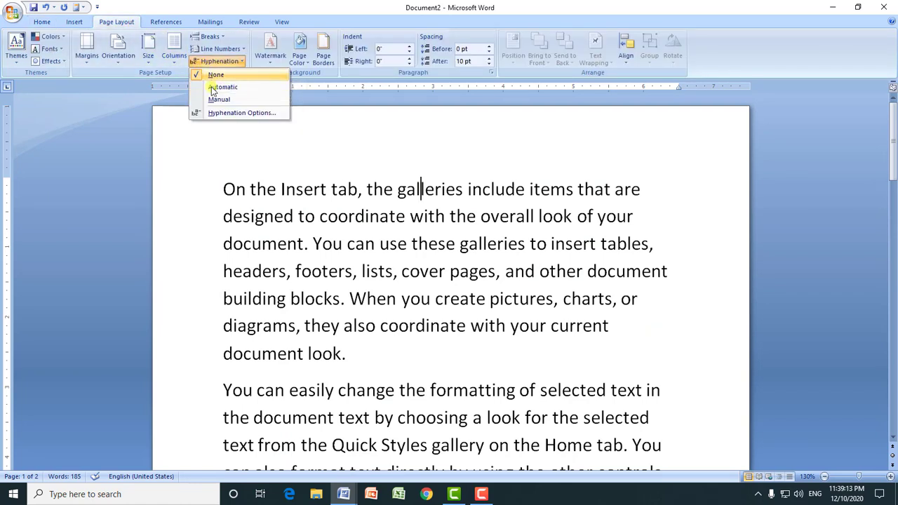
left_click(214, 87)
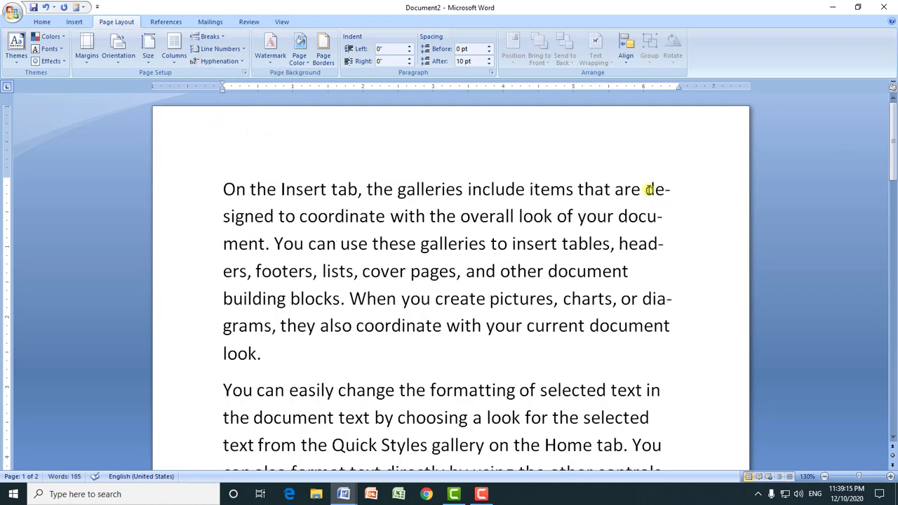
left_click_drag(646, 189, 670, 191)
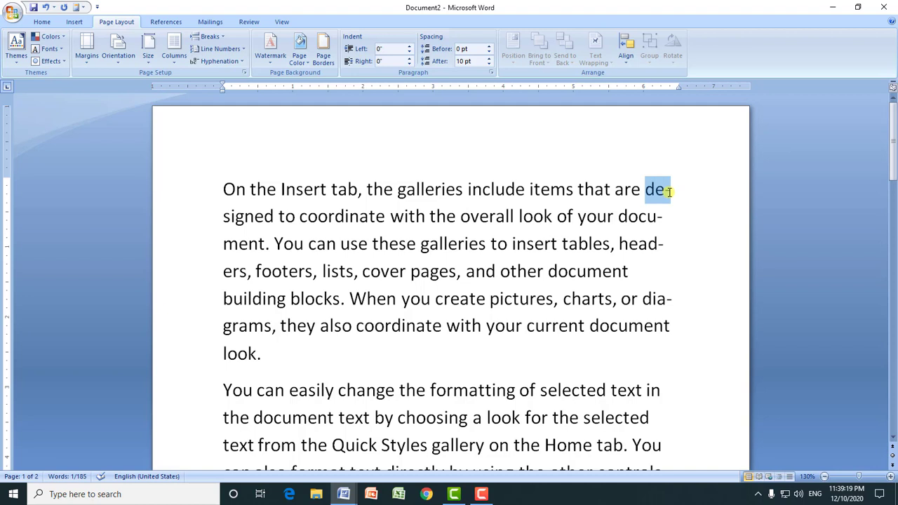
left_click(655, 189)
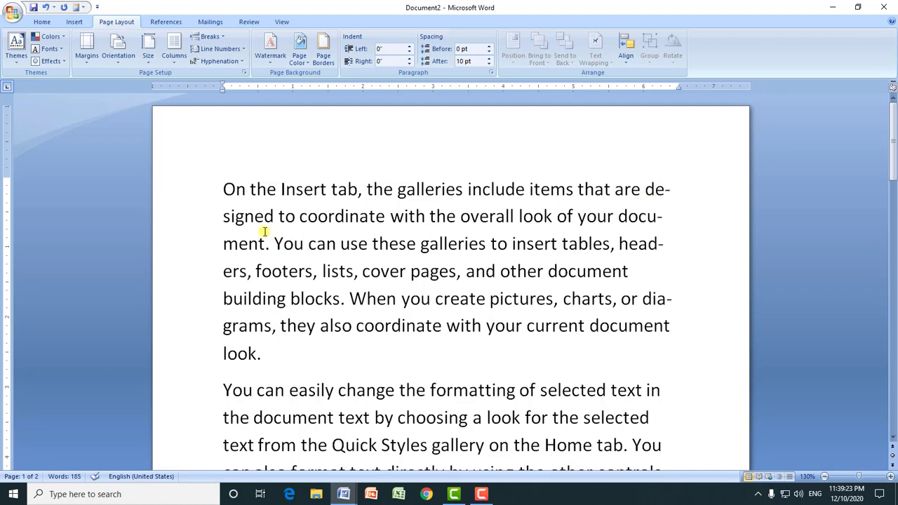
left_click_drag(225, 218, 273, 217)
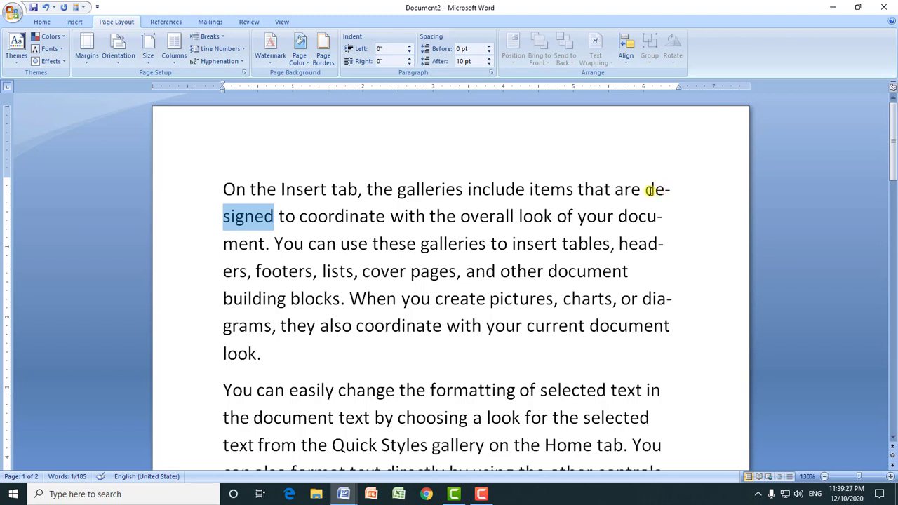
left_click_drag(646, 190, 670, 189)
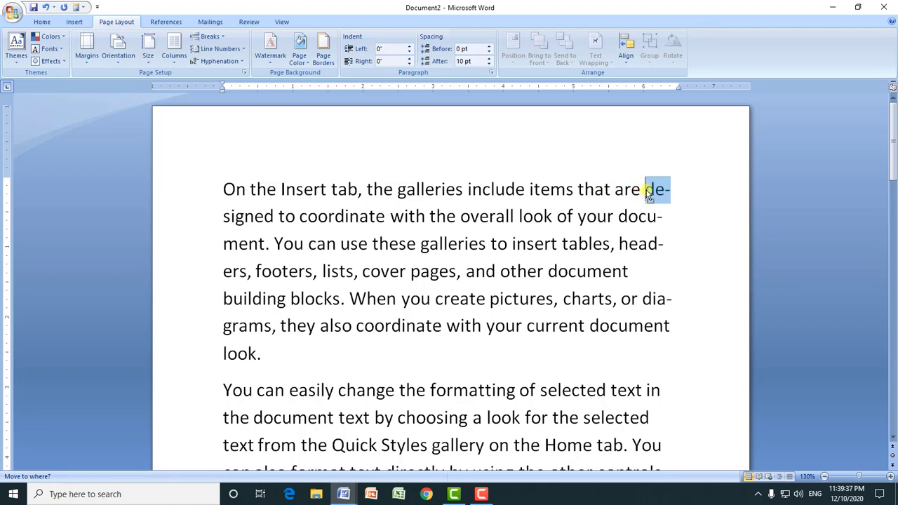
- Start manual hyphenation through the hyphenation options, accept the break "de-signed", and cancel at the following word, "document"
left_click(647, 189)
left_click(218, 61)
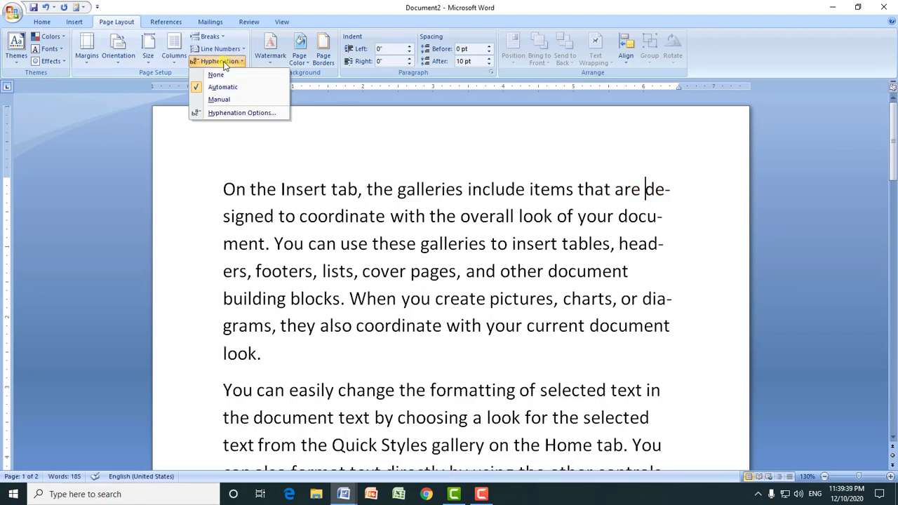
left_click(214, 112)
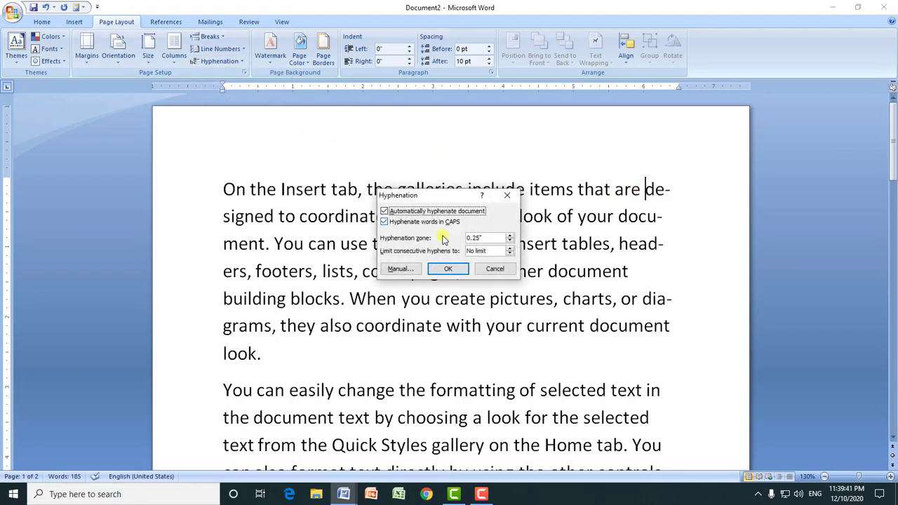
left_click(399, 268)
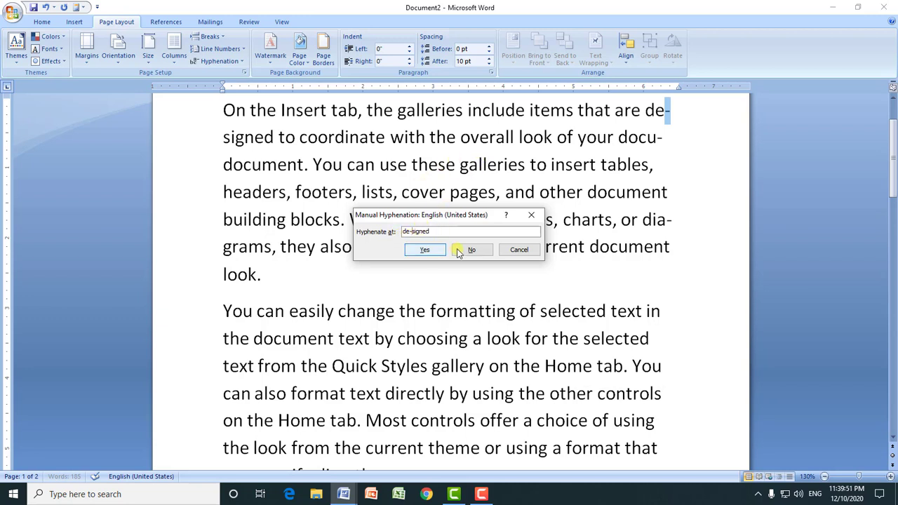
left_click(429, 249)
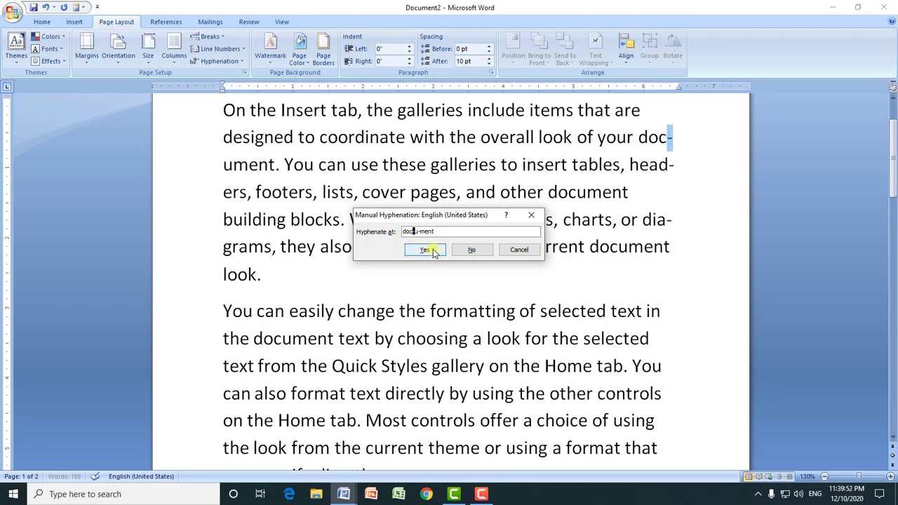
left_click(520, 251)
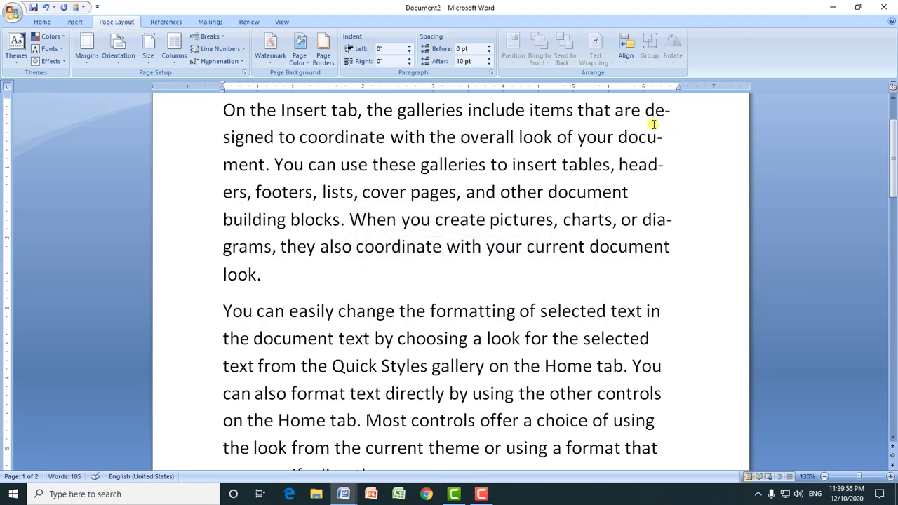
- Highlight the split part "de-" on the first line and set the document's hyphenation to None
left_click_drag(646, 110, 668, 112)
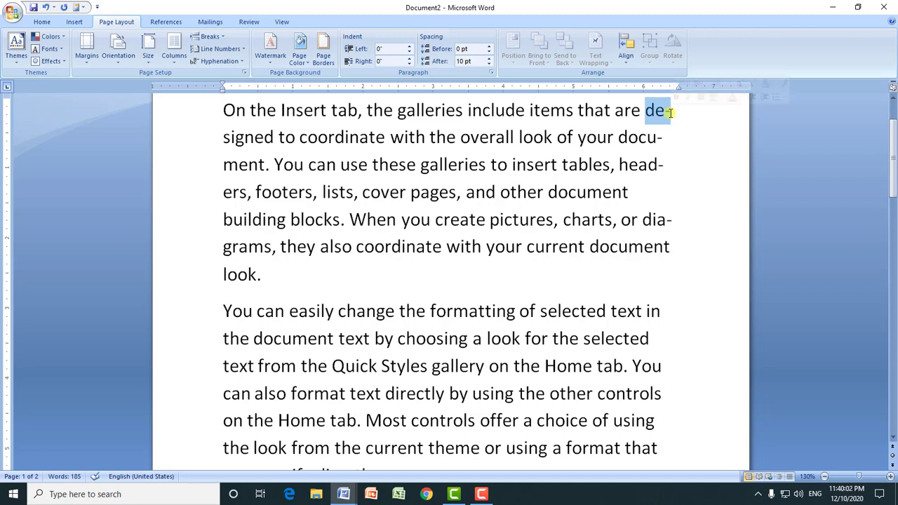
left_click(223, 62)
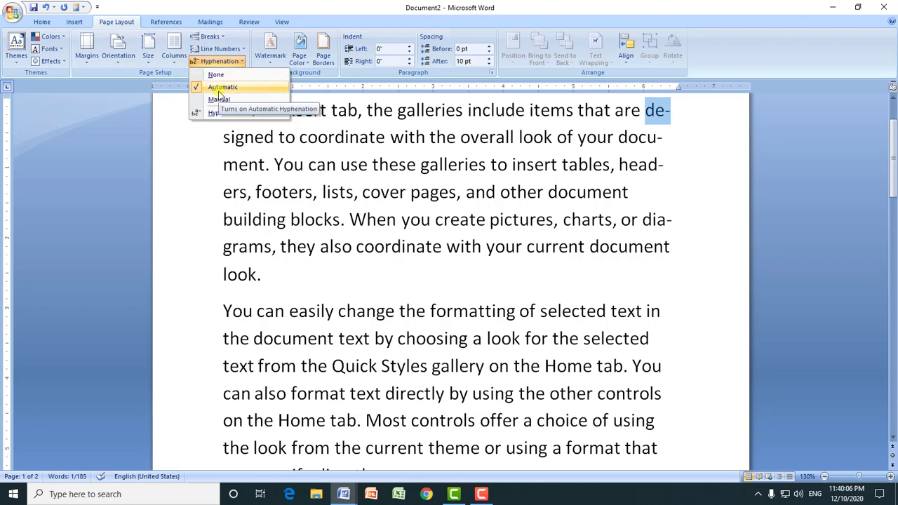
left_click(216, 74)
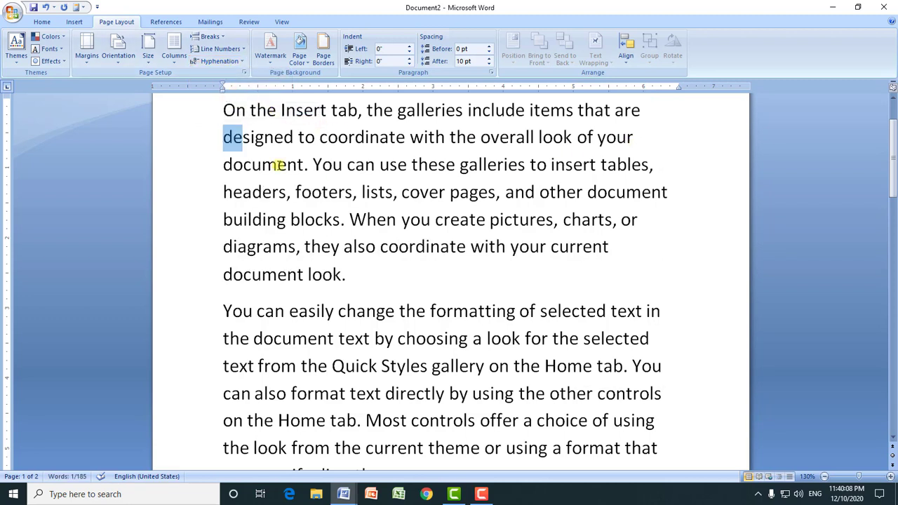